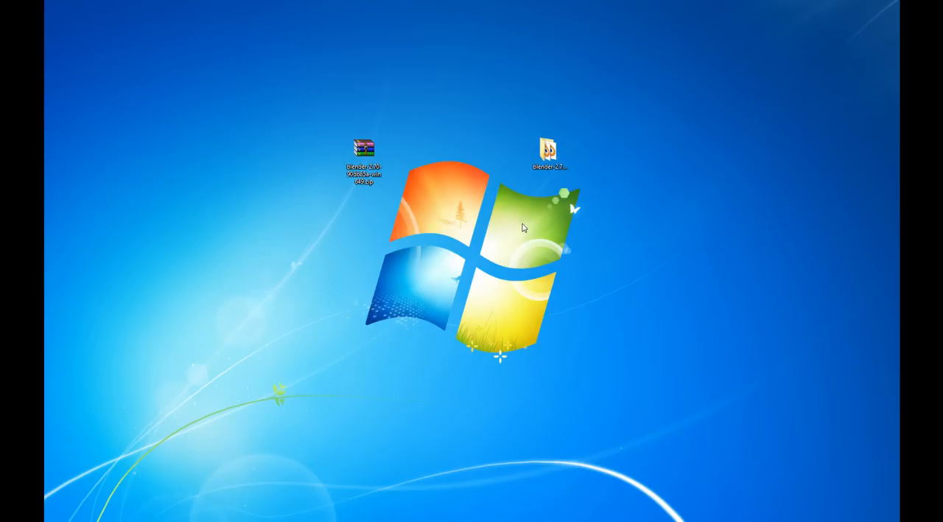
pyautogui.moveTo(306, 78); pyautogui.dragTo(410, 209)
pyautogui.click(399, 214)
pyautogui.moveTo(315, 88); pyautogui.dragTo(416, 225)
pyautogui.click(405, 222)
pyautogui.moveTo(340, 142); pyautogui.dragTo(402, 212)
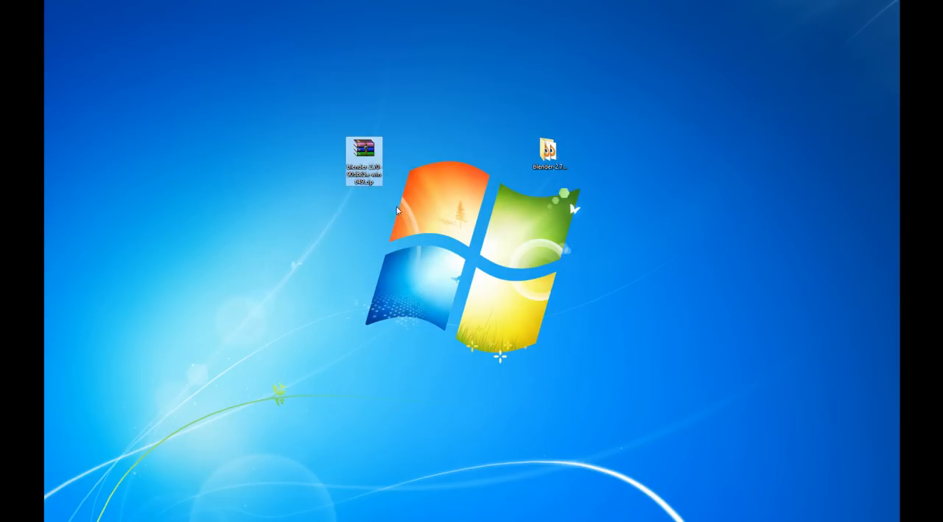
pyautogui.moveTo(356, 159); pyautogui.dragTo(319, 145)
pyautogui.click(368, 191)
pyautogui.moveTo(547, 151); pyautogui.dragTo(585, 151)
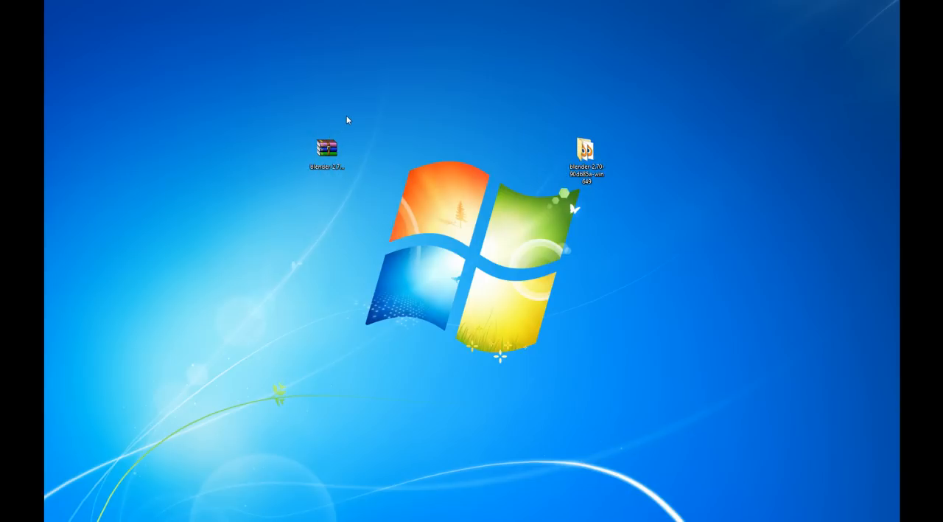
pyautogui.moveTo(253, 110); pyautogui.dragTo(416, 233)
pyautogui.moveTo(232, 84); pyautogui.dragTo(407, 196)
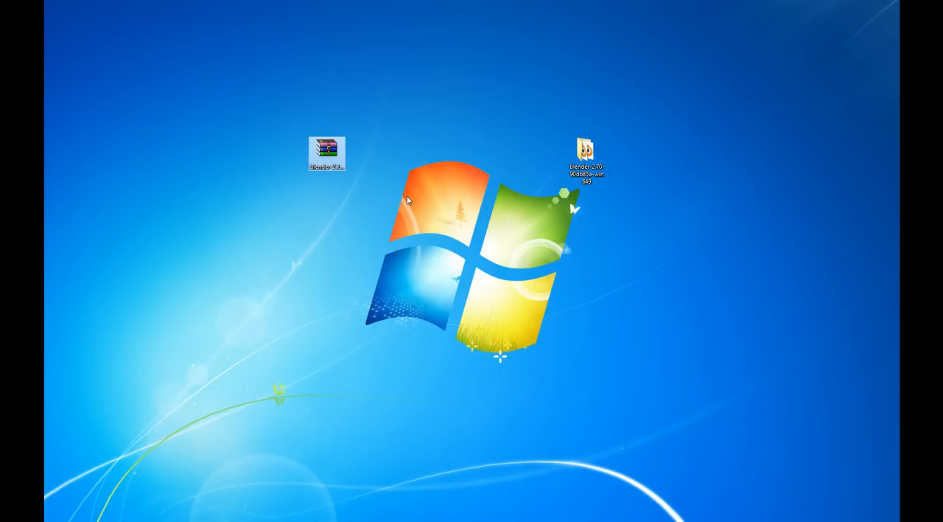
pyautogui.click(407, 196)
pyautogui.moveTo(588, 168); pyautogui.dragTo(513, 168)
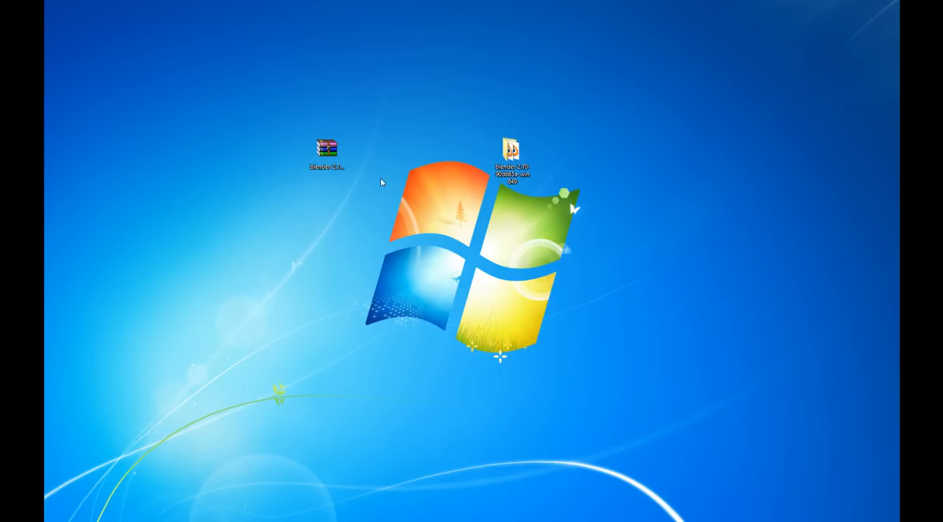
pyautogui.moveTo(329, 163); pyautogui.dragTo(366, 163)
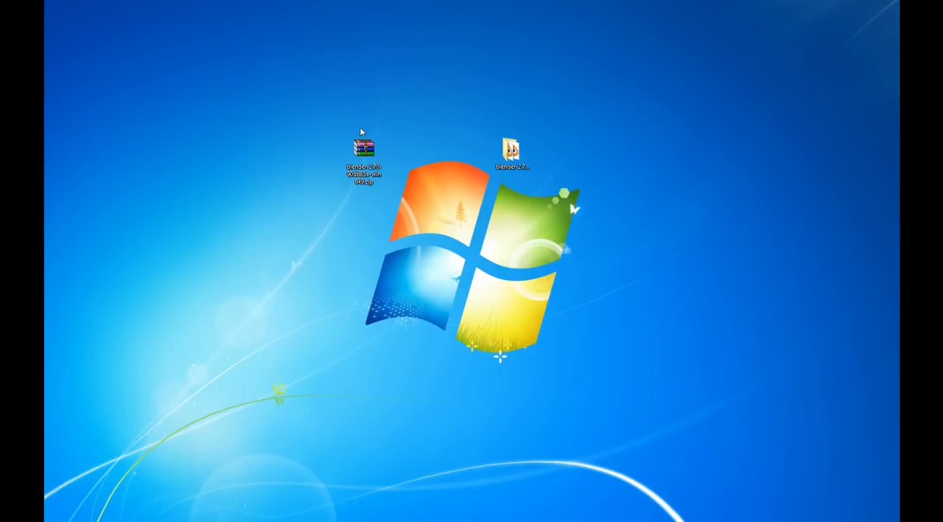
# Open the extracted blender-2.70-90db85a-win649 folder from the desktop and maximize its window
pyautogui.doubleClick(512, 155)
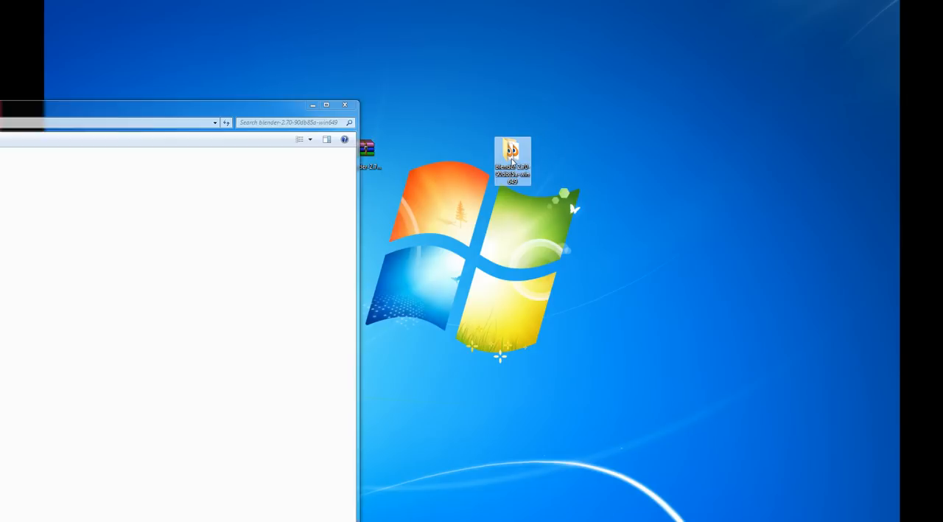
pyautogui.moveTo(154, 104); pyautogui.dragTo(690, 69)
pyautogui.click(841, 68)
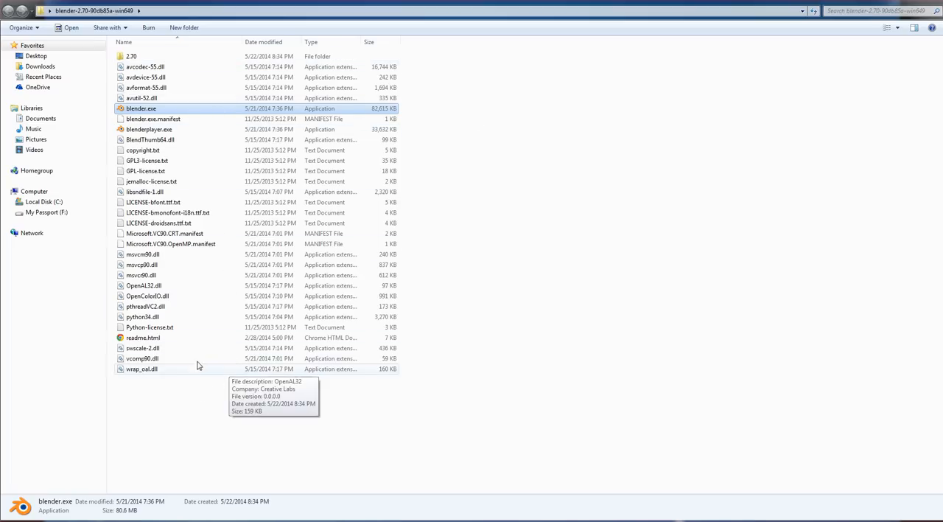
pyautogui.moveTo(199, 382)
pyautogui.mouseDown()
pyautogui.moveTo(218, 71)
pyautogui.moveTo(217, 383)
pyautogui.mouseUp()
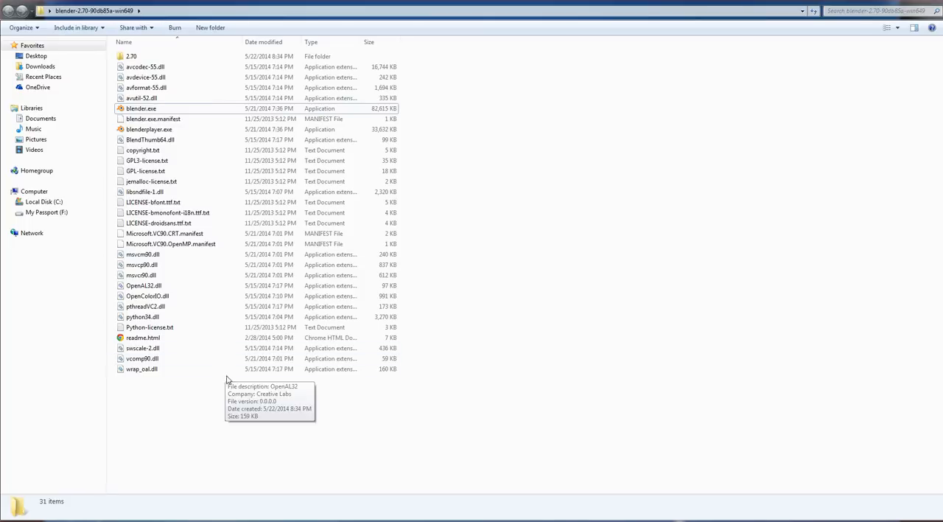
# Launch blender.exe, accept running it despite the unknown publisher, and dismiss the splash screen
pyautogui.doubleClick(177, 111)
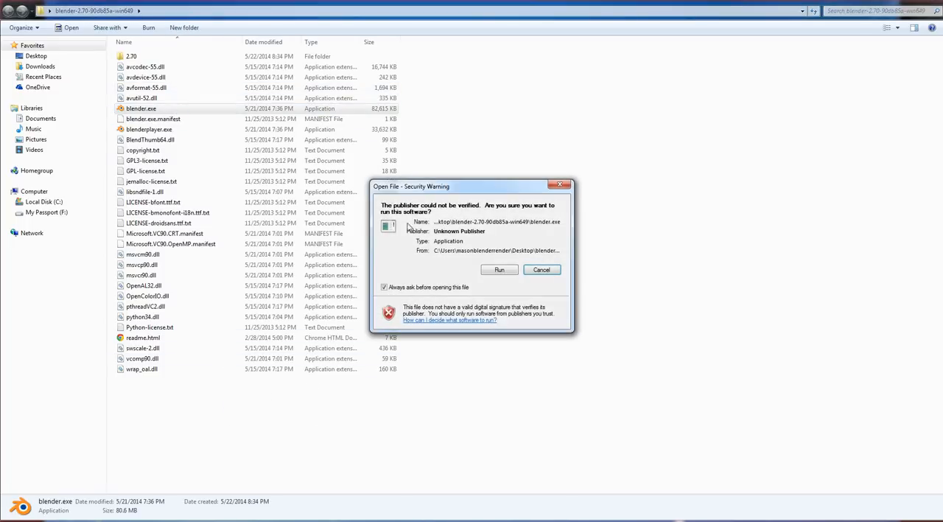
pyautogui.click(500, 269)
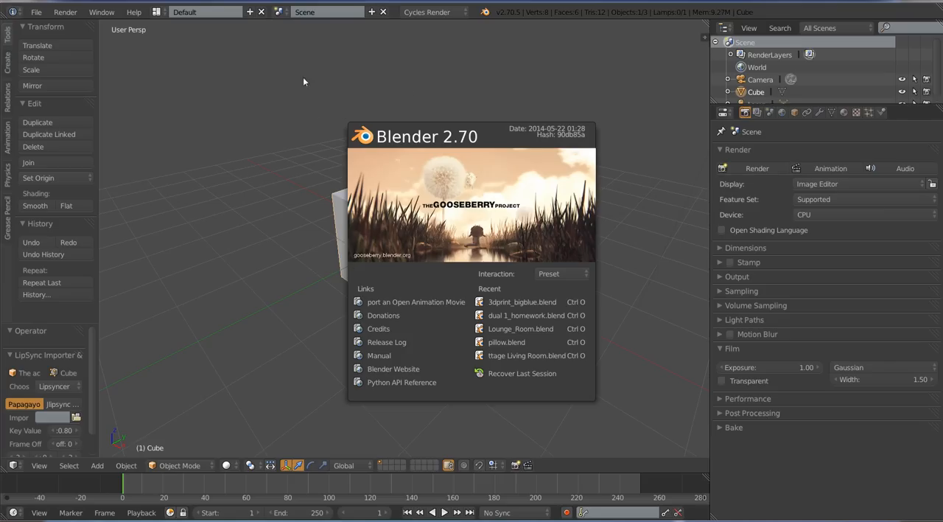
pyautogui.click(281, 187)
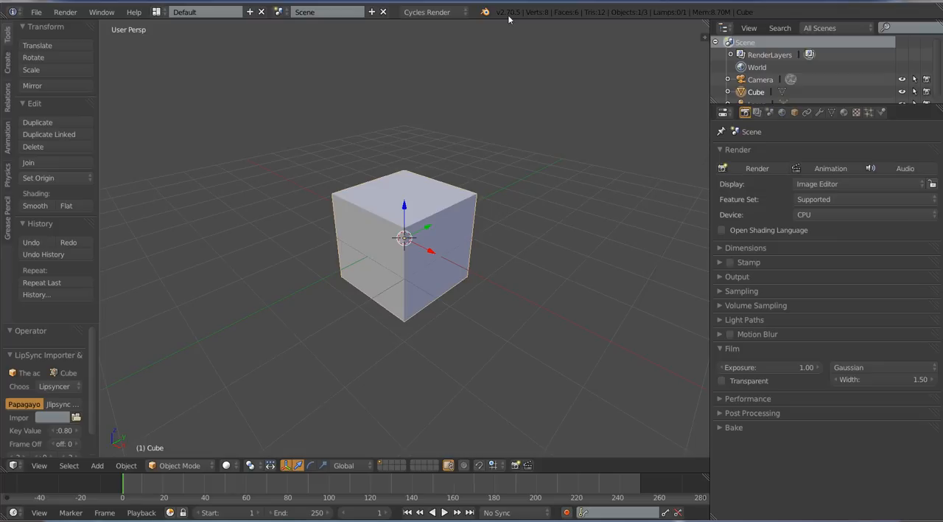
# Expand the Bake render settings and raise the default cube along Z so it rests on the grid
pyautogui.click(746, 429)
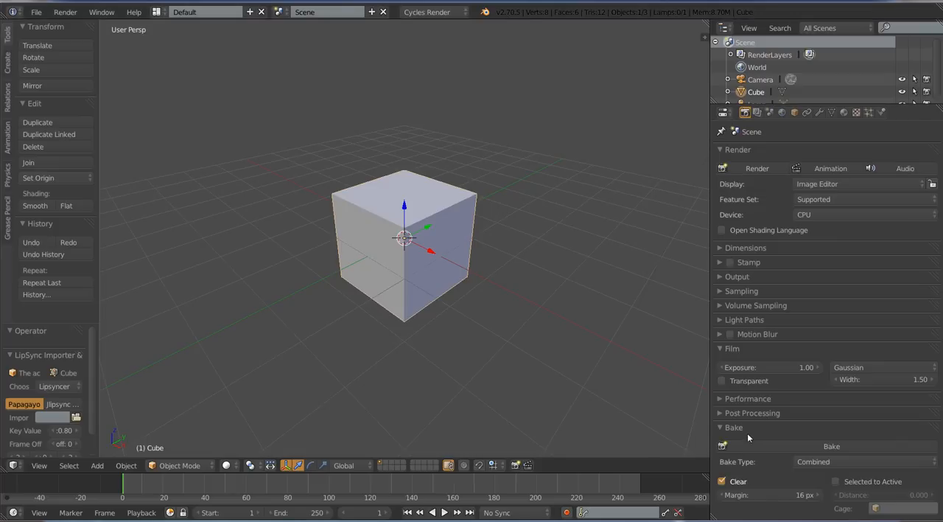
pyautogui.moveTo(508, 244)
pyautogui.mouseDown(button='middle')
pyautogui.moveTo(535, 246)
pyautogui.moveTo(525, 237)
pyautogui.mouseUp(button='middle')
pyautogui.scroll(-3, 547, 254)
pyautogui.moveTo(458, 202); pyautogui.dragTo(508, 200, button='middle')
pyautogui.keyDown('ctrl'); pyautogui.moveTo(404, 203); pyautogui.dragTo(411, 171); pyautogui.keyUp('ctrl')
pyautogui.moveTo(542, 127); pyautogui.dragTo(524, 136, button='middle')
# Add a mesh plane at the origin and scale it by 8 as a floor beneath the cube
pyautogui.hotkey('shift', 'a')
pyautogui.moveTo(524, 134)
pyautogui.click(577, 138)
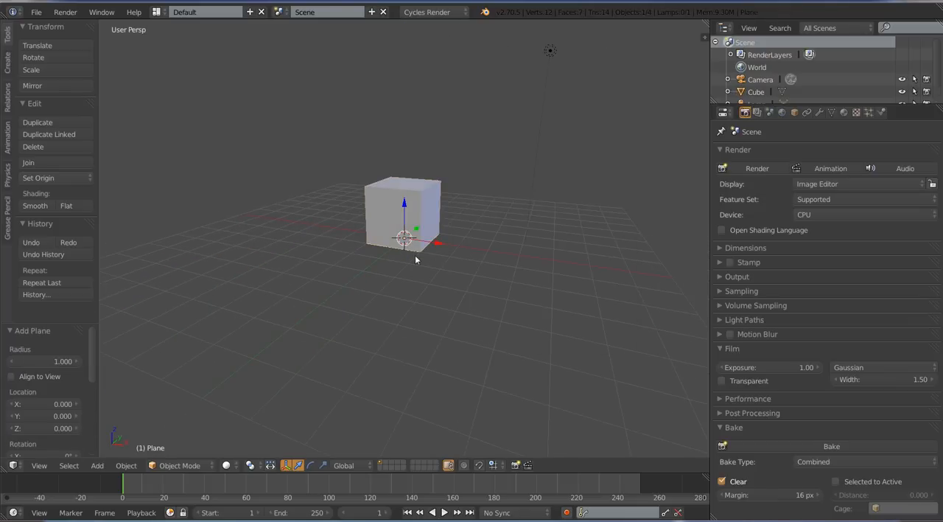
pyautogui.write('s8')
pyautogui.press('Return')
pyautogui.scroll(-2, 504, 192)
pyautogui.moveTo(505, 192); pyautogui.dragTo(426, 287, button='middle')
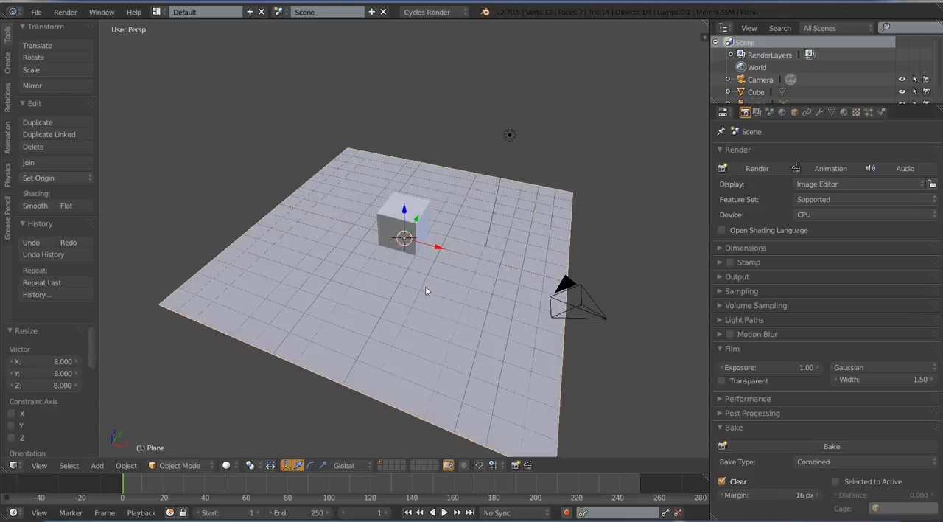
# Preview the cube and floor plane in rendered shading and return to solid shading
pyautogui.click(227, 465)
pyautogui.click(256, 385)
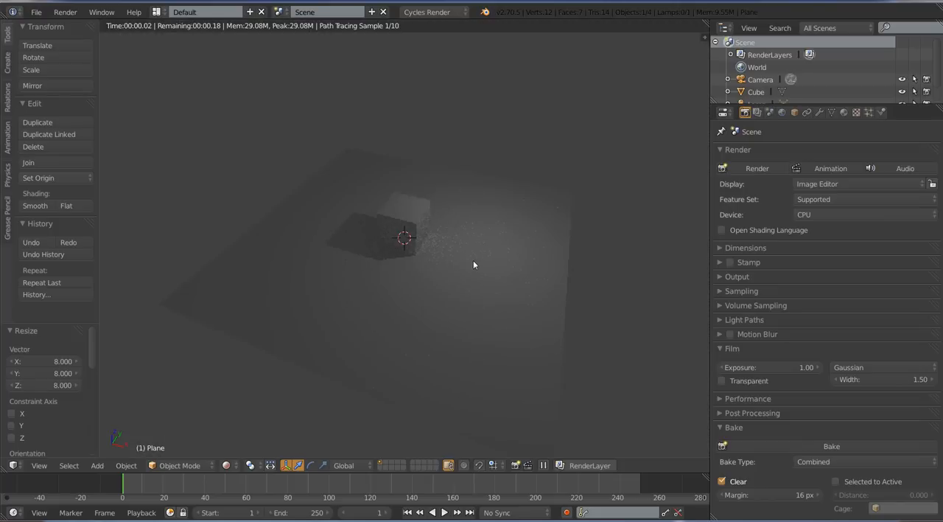
pyautogui.hotkey('shift', 'z')
# Set the point lamp's emission strength to 400 and its color to light blue (R 0.365, G 0.645, B 1.000)
pyautogui.rightClick(502, 128)
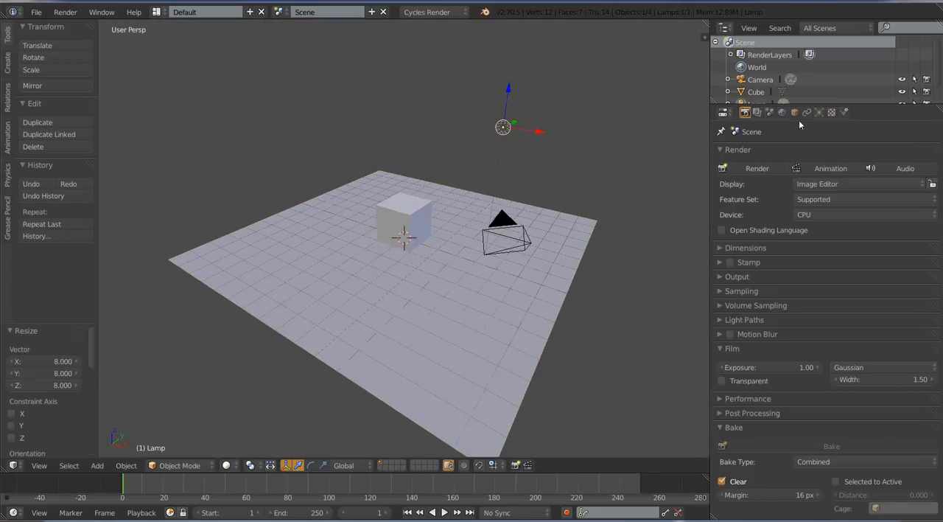
pyautogui.click(819, 112)
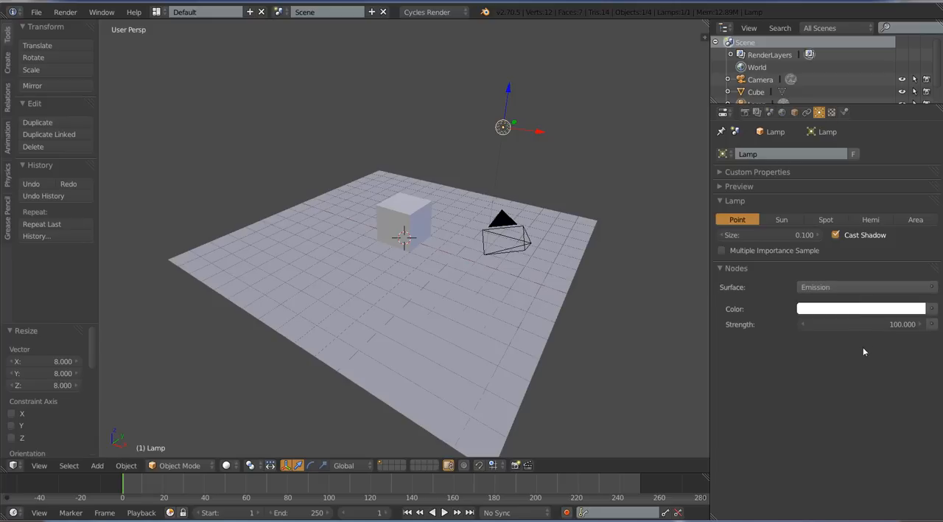
pyautogui.click(870, 324)
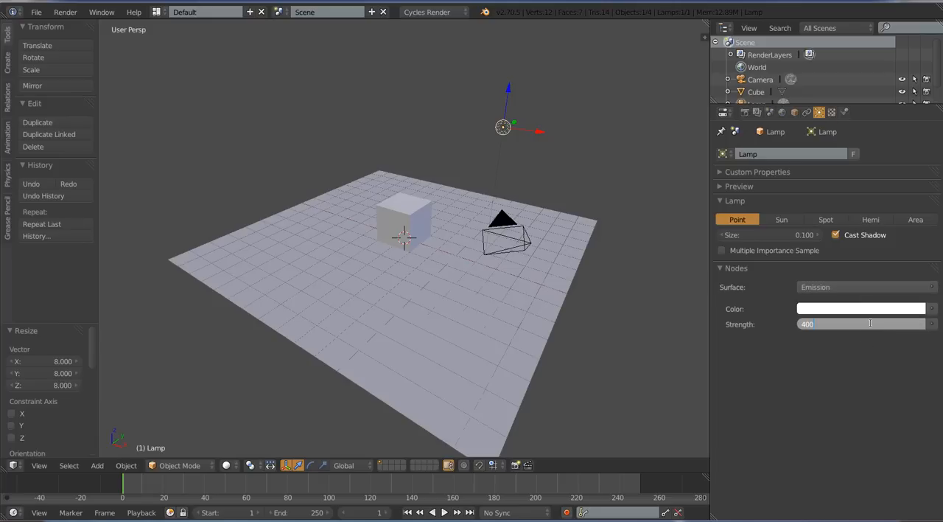
pyautogui.press('Return')
pyautogui.click(861, 309)
pyautogui.click(869, 161)
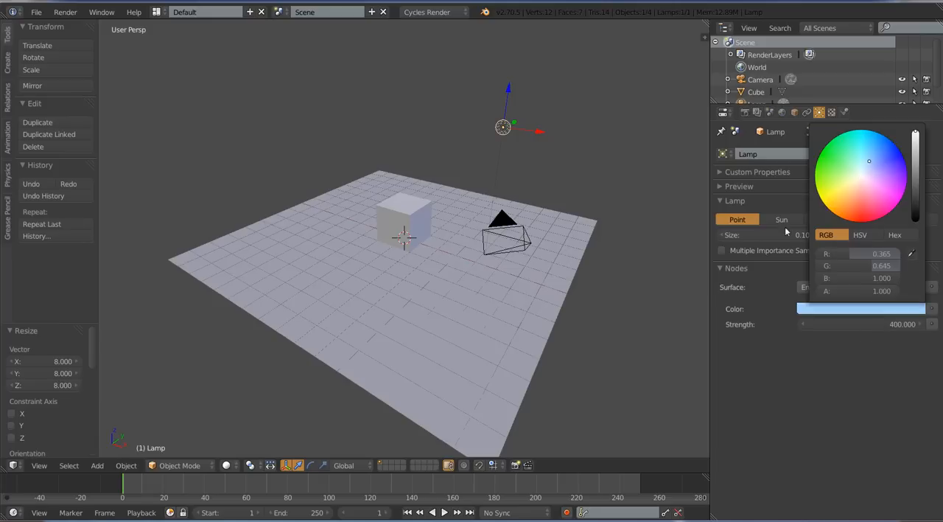
# Increase the lamp's strength to 1342.1 while previewing in rendered shading, and return to solid shading
pyautogui.click(233, 465)
pyautogui.click(253, 384)
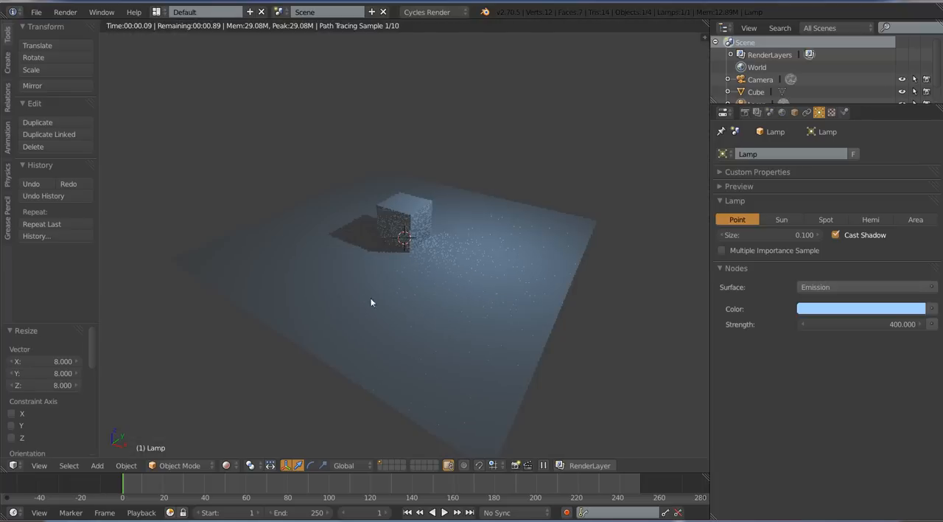
pyautogui.click(921, 324)
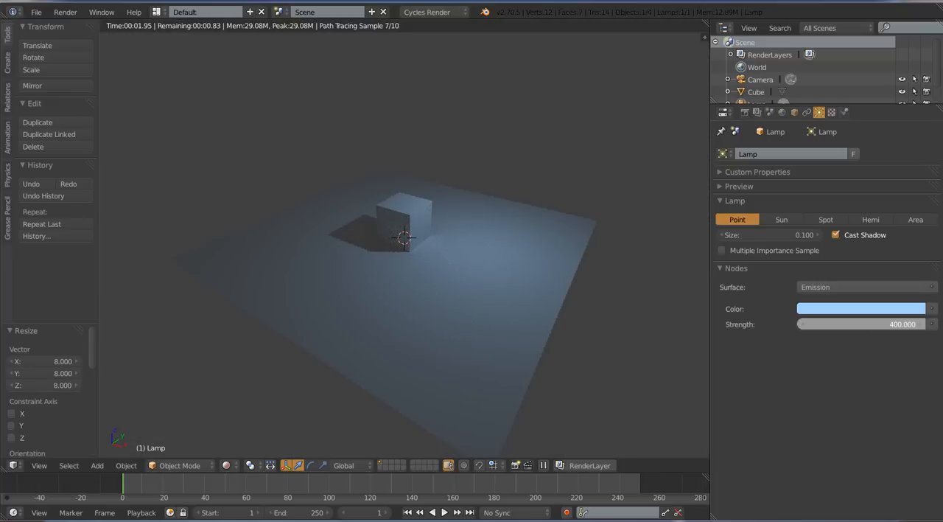
pyautogui.click(896, 325)
pyautogui.moveTo(897, 325); pyautogui.dragTo(939, 325)
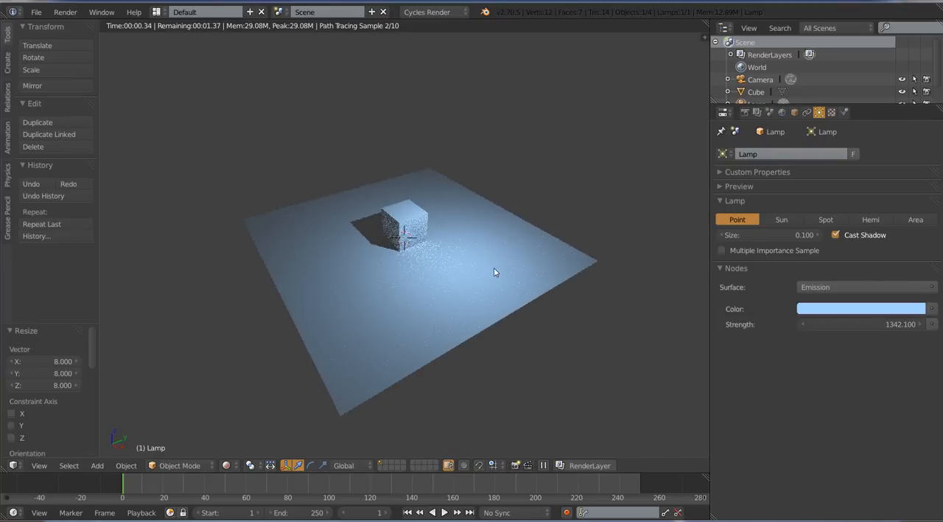
pyautogui.hotkey('shift', 'z')
# Select the floor plane and examine the available bake types in the render settings
pyautogui.rightClick(494, 273)
pyautogui.moveTo(531, 266); pyautogui.dragTo(566, 305, button='middle')
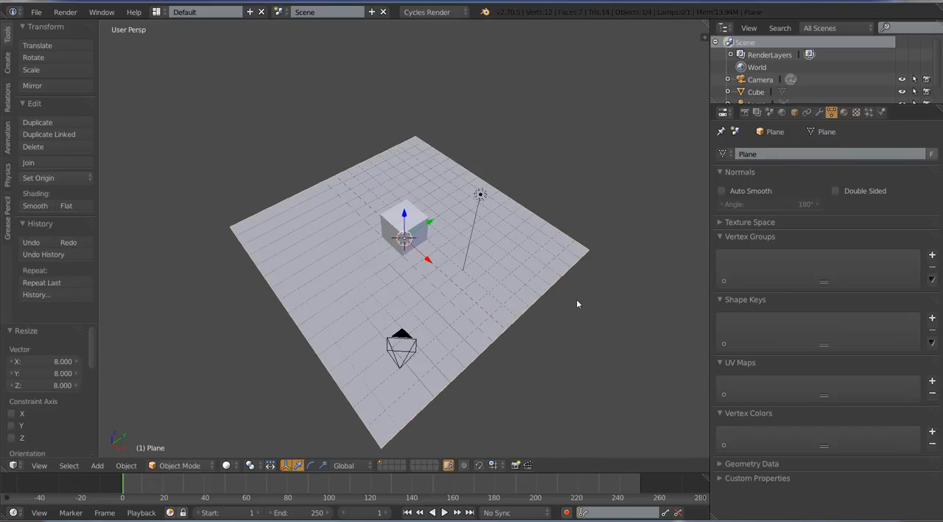
pyautogui.click(745, 112)
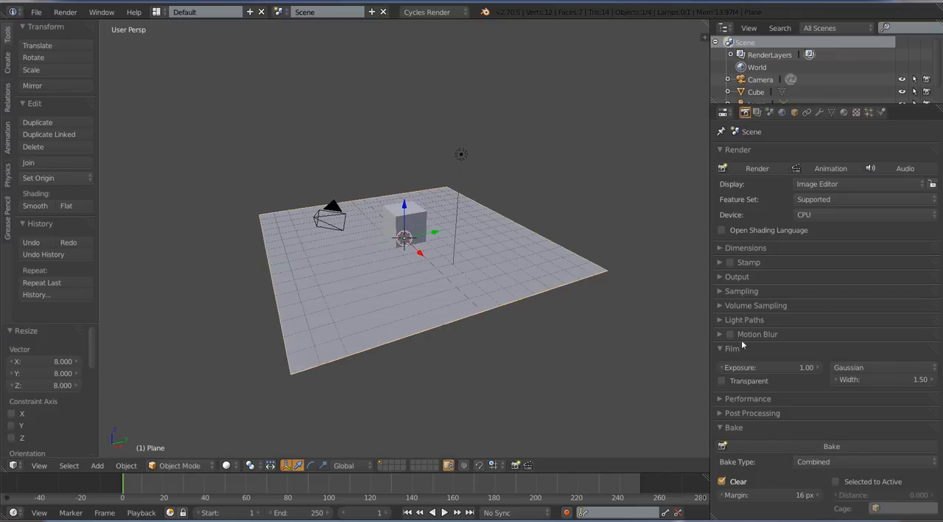
pyautogui.moveTo(459, 258); pyautogui.dragTo(428, 254, button='middle')
pyautogui.press('KP_7')
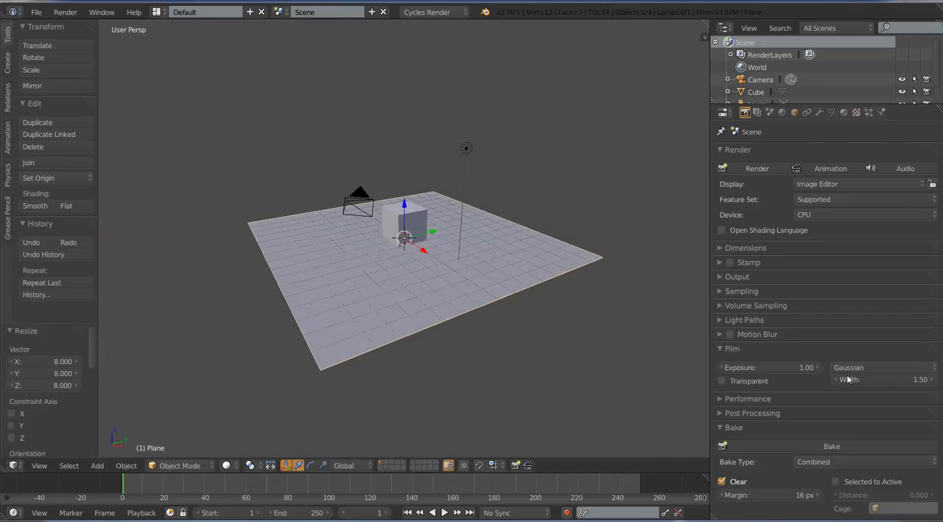
pyautogui.click(811, 463)
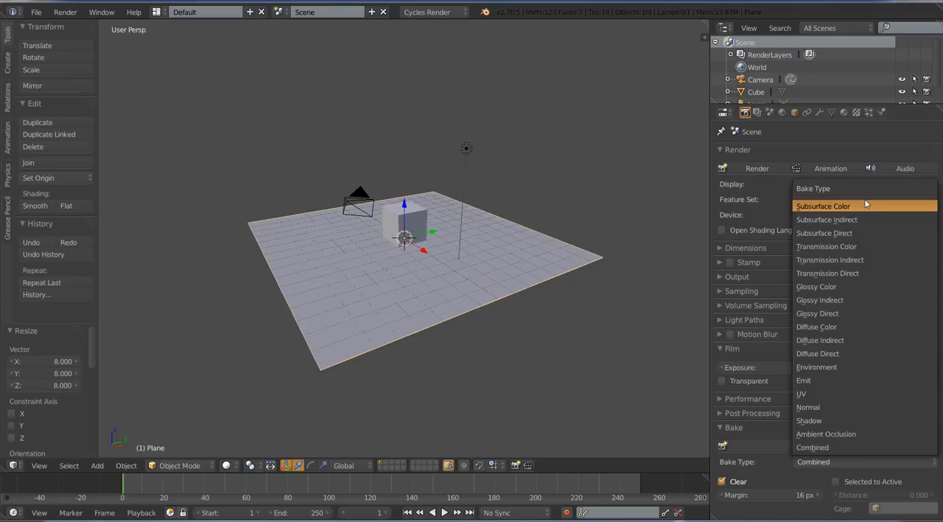
pyautogui.moveTo(491, 266); pyautogui.dragTo(761, 384, button='middle')
pyautogui.hotkey('shift', 's')
pyautogui.click(575, 356)
pyautogui.press('a')
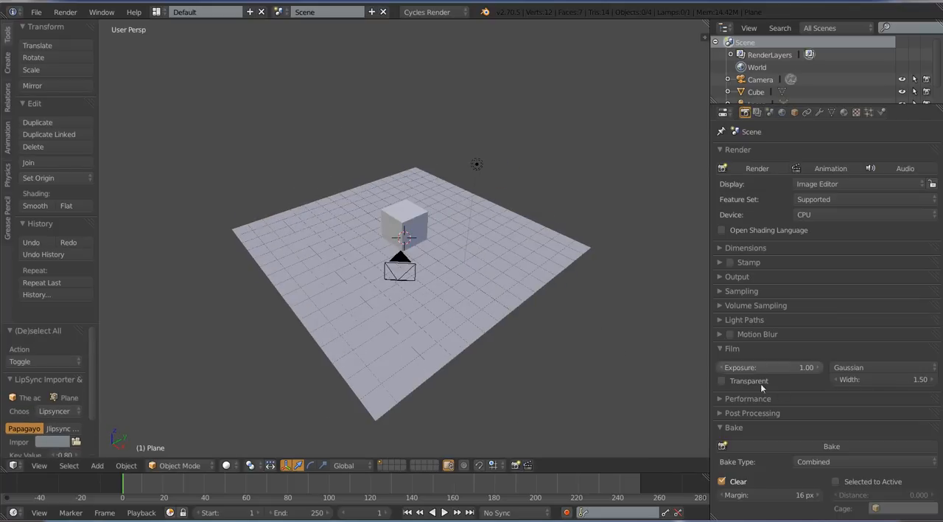
# Select the floor plane and give it a new material named "plane"
pyautogui.moveTo(480, 360); pyautogui.dragTo(500, 334, button='middle')
pyautogui.rightClick(523, 328)
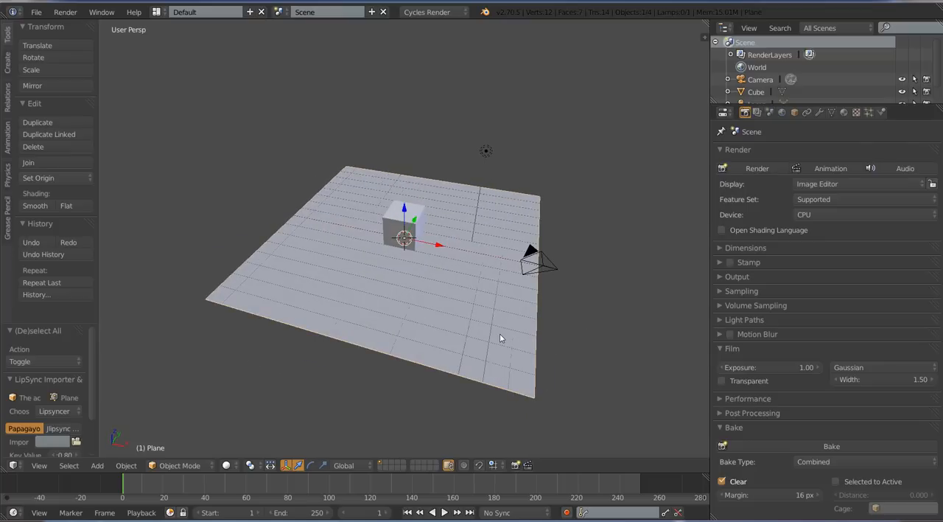
pyautogui.press('KP_7')
pyautogui.scroll(-1, 510, 335)
pyautogui.moveTo(554, 246); pyautogui.dragTo(521, 175, button='middle')
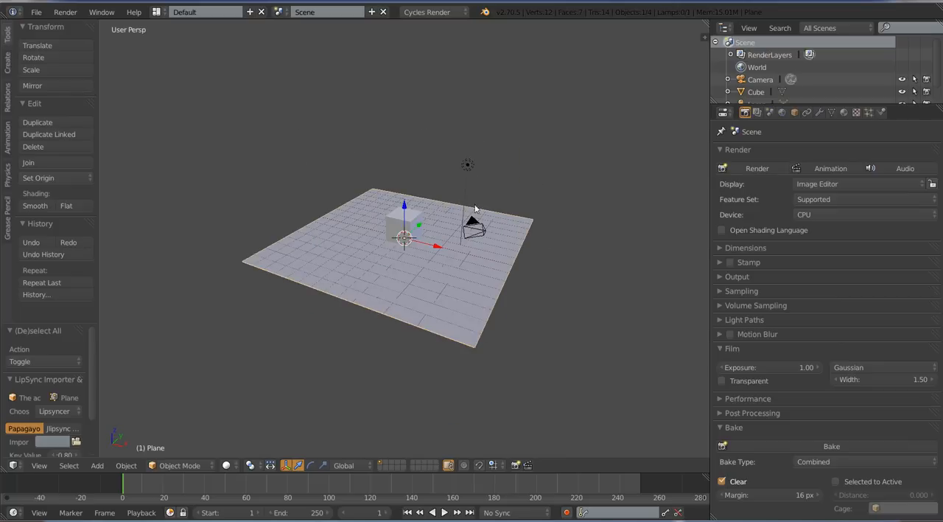
pyautogui.click(844, 113)
pyautogui.click(811, 184)
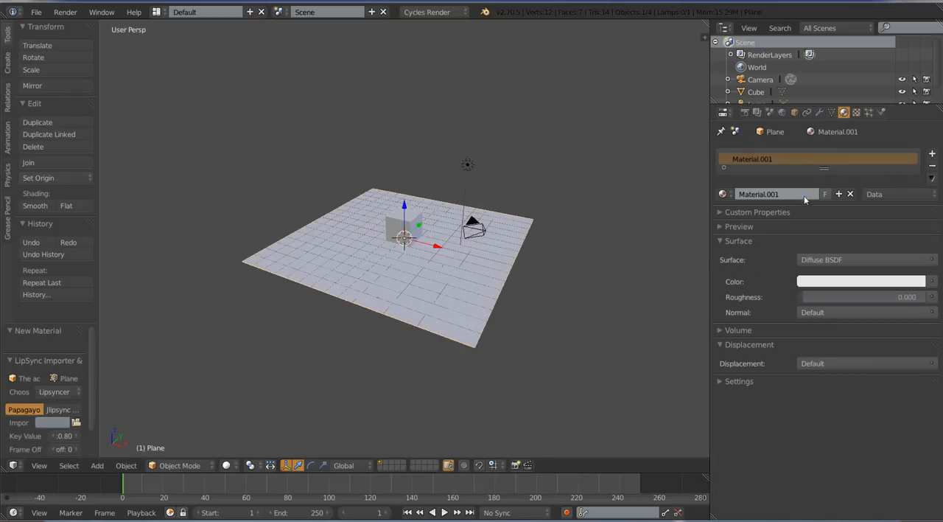
pyautogui.click(762, 193)
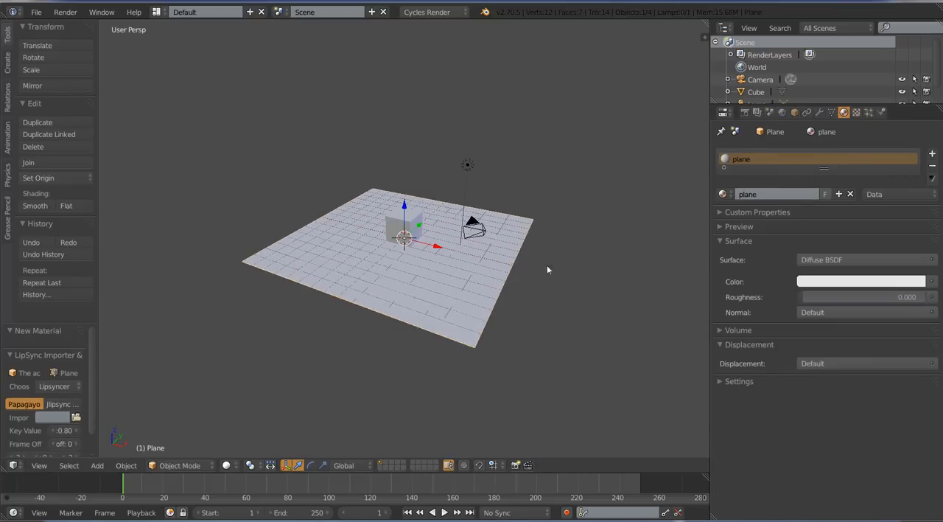
# Split the 3D view into two side-by-side areas and switch the new one to the UV/Image Editor
pyautogui.moveTo(547, 265); pyautogui.dragTo(512, 275, button='middle')
pyautogui.moveTo(702, 33); pyautogui.dragTo(419, 120)
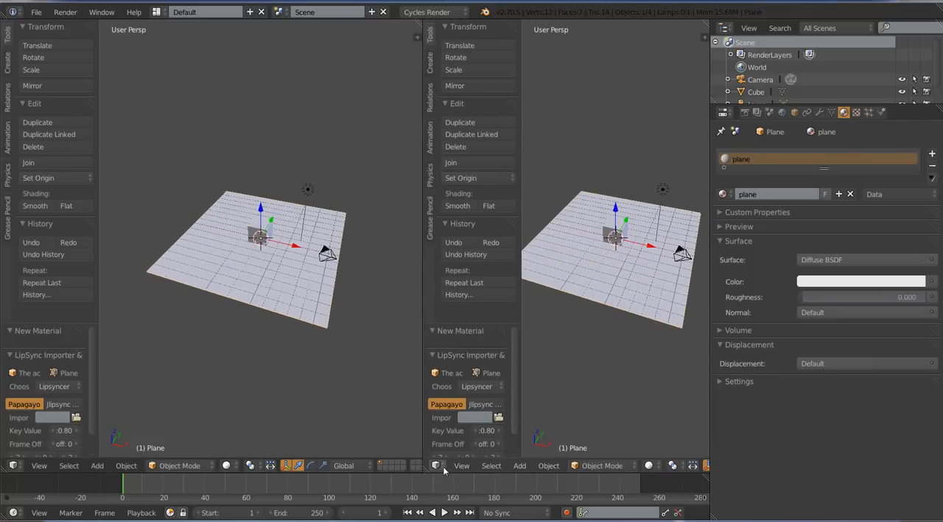
pyautogui.click(436, 465)
pyautogui.click(481, 368)
pyautogui.moveTo(339, 288); pyautogui.dragTo(335, 281, button='middle')
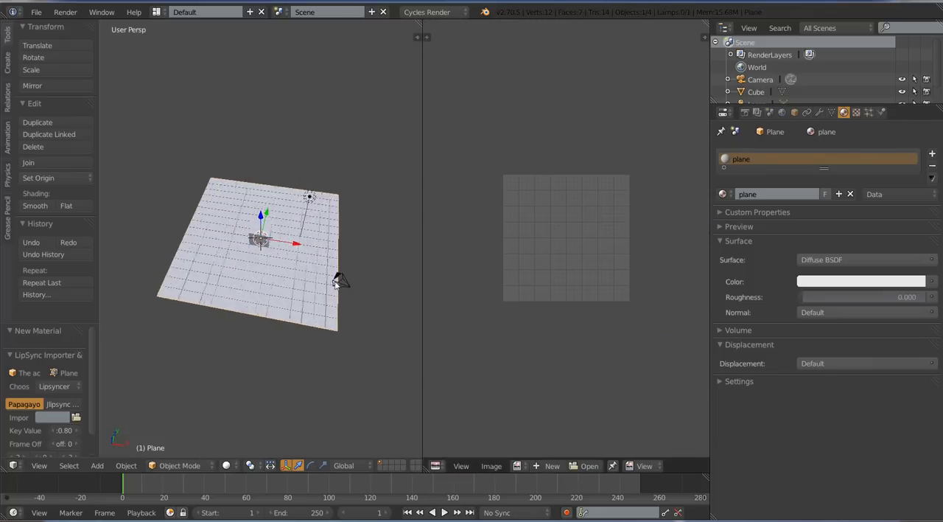
# Select the whole floor plane in Edit Mode from the top view and unwrap its UVs
pyautogui.press('KP_7')
pyautogui.press('Tab')
pyautogui.press('a')
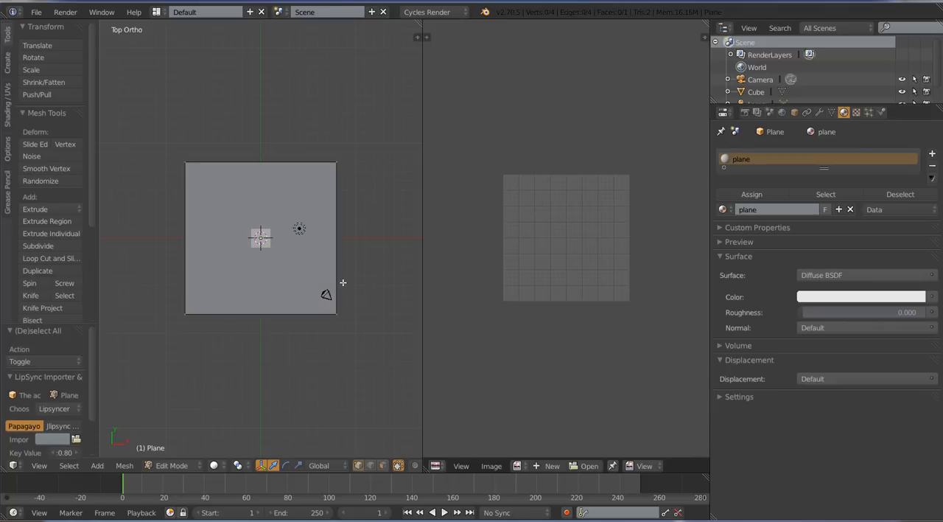
pyautogui.press('a')
pyautogui.scroll(2, 347, 273)
pyautogui.scroll(-2, 346, 273)
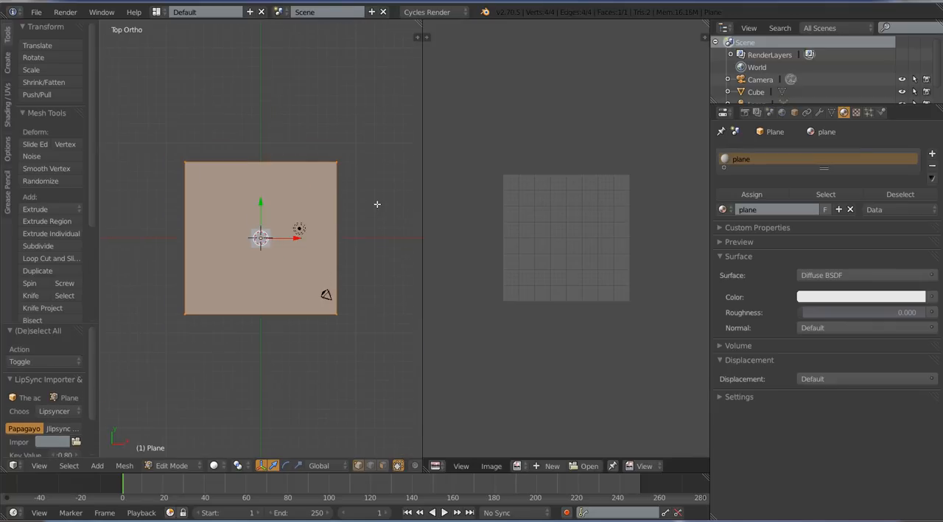
pyautogui.press('u')
pyautogui.click(347, 186)
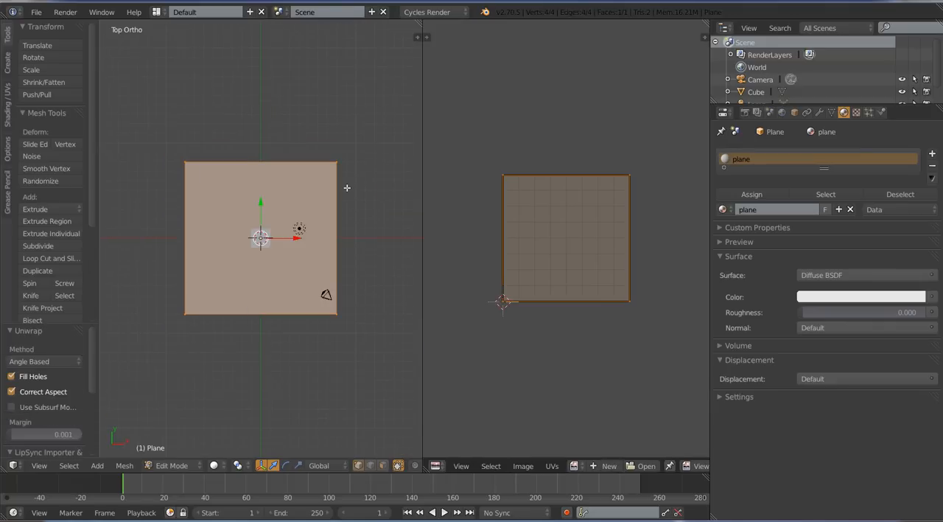
pyautogui.scroll(1, 360, 245)
pyautogui.scroll(4, 361, 258)
pyautogui.scroll(-4, 364, 292)
pyautogui.moveTo(361, 294); pyautogui.dragTo(345, 235, button='middle')
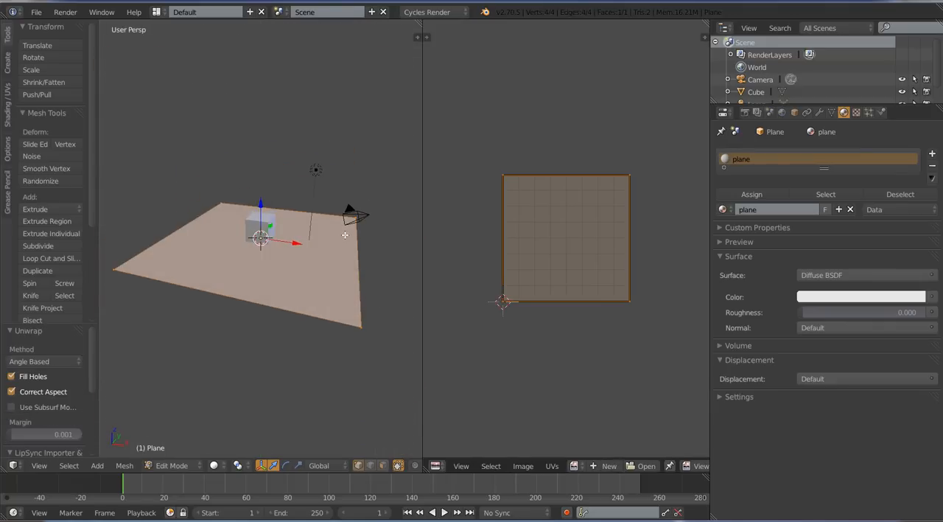
pyautogui.press('KP_5')
pyautogui.press('KP_7')
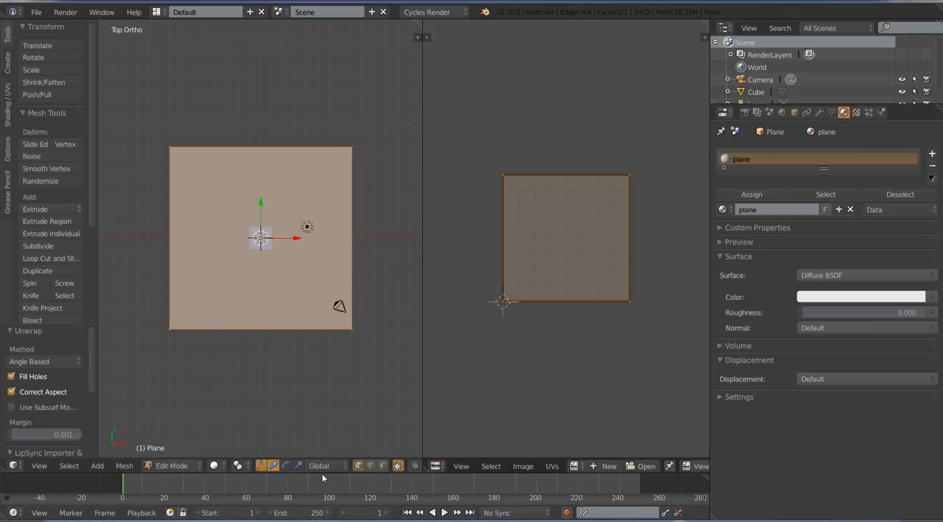
# Create a new blank 1024 × 1024 px image named "plane" for the unwrapped floor plane
pyautogui.scroll(1, 614, 312)
pyautogui.moveTo(627, 325); pyautogui.dragTo(618, 307, button='middle')
pyautogui.scroll(2, 601, 297)
pyautogui.scroll(-2, 585, 295)
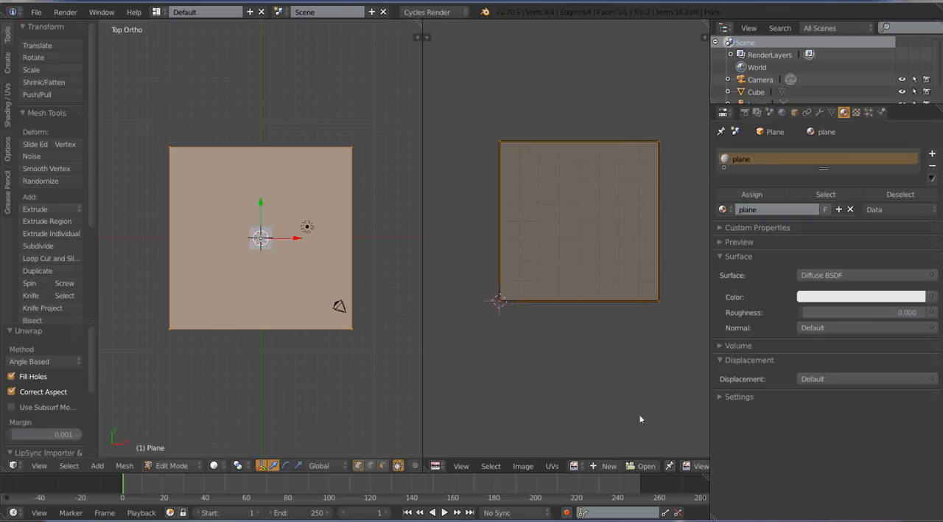
pyautogui.click(608, 467)
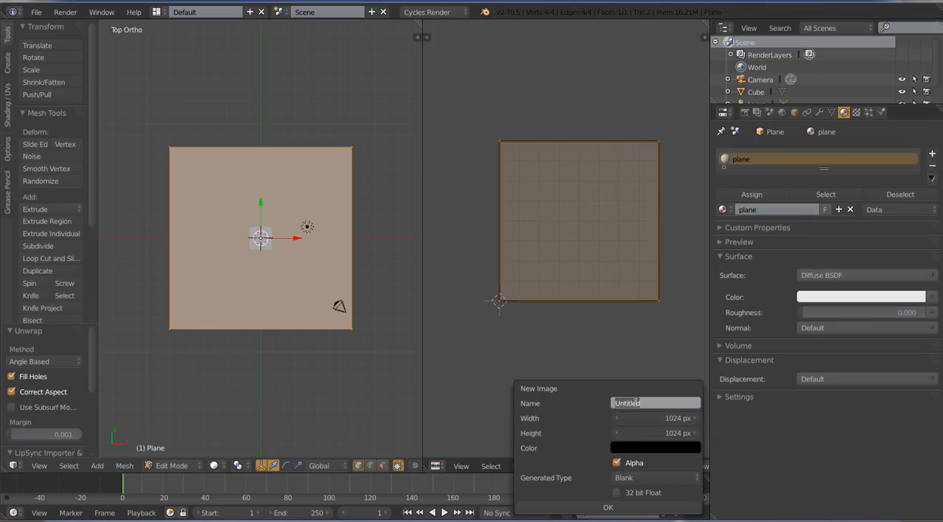
pyautogui.press('Return')
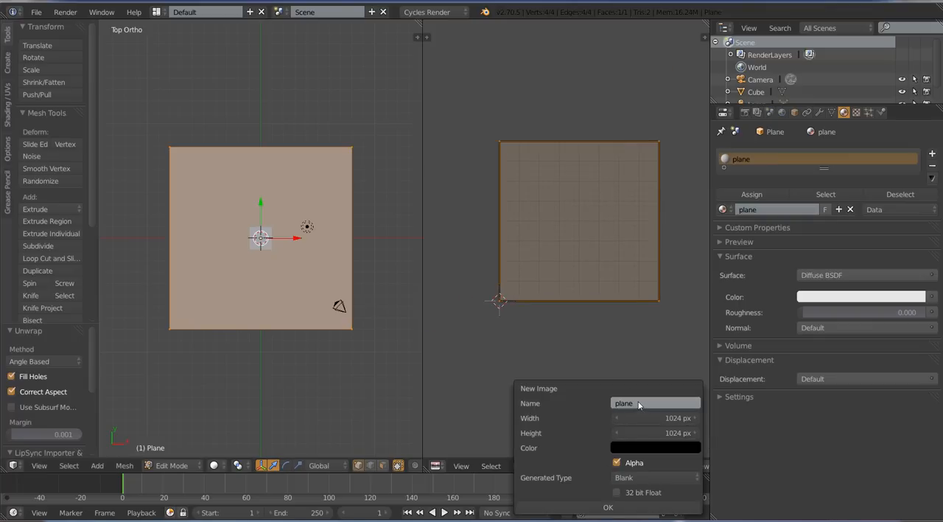
pyautogui.click(609, 508)
pyautogui.scroll(-8, 574, 222)
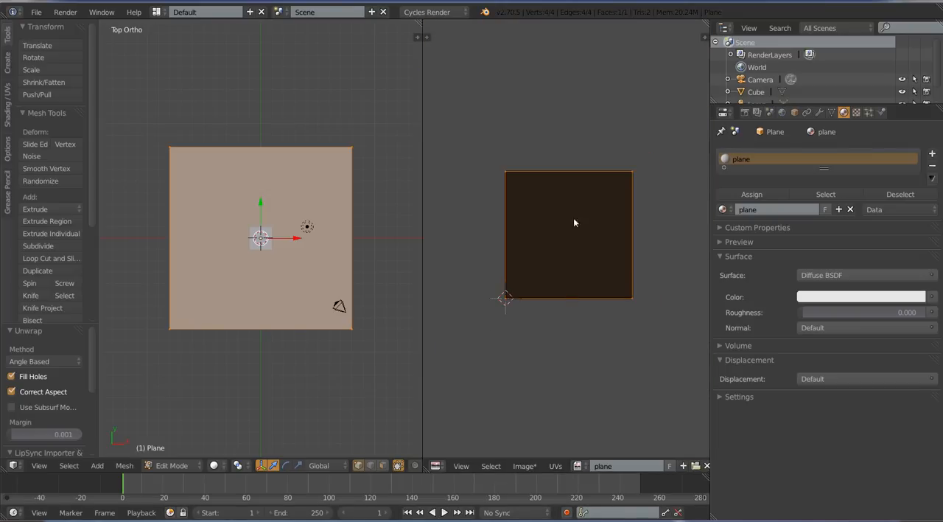
pyautogui.press('g')
pyautogui.rightClick(673, 283)
pyautogui.moveTo(545, 349); pyautogui.dragTo(564, 307, button='middle')
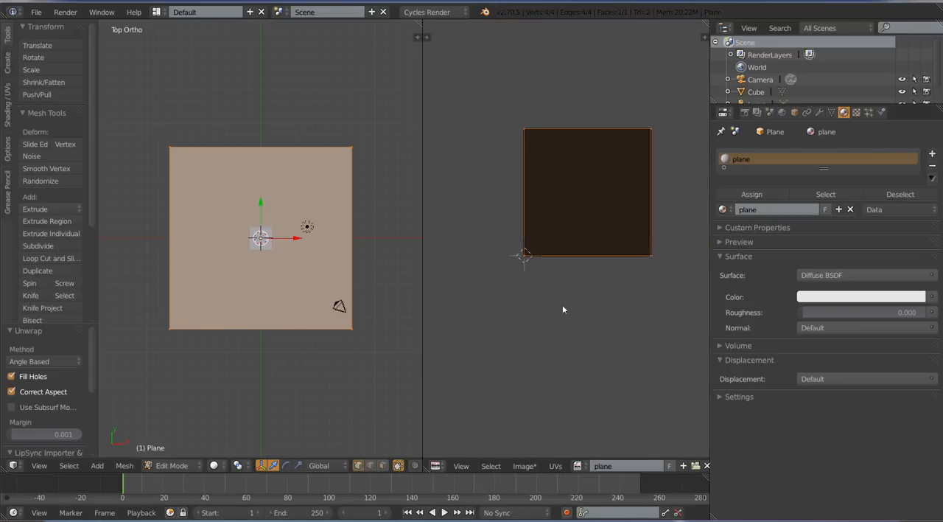
# Enlarge the timeline area upward and switch it to the Node Editor with the plane's material nodes in view
pyautogui.scroll(3, 564, 307)
pyautogui.moveTo(479, 473); pyautogui.dragTo(480, 283)
pyautogui.click(13, 513)
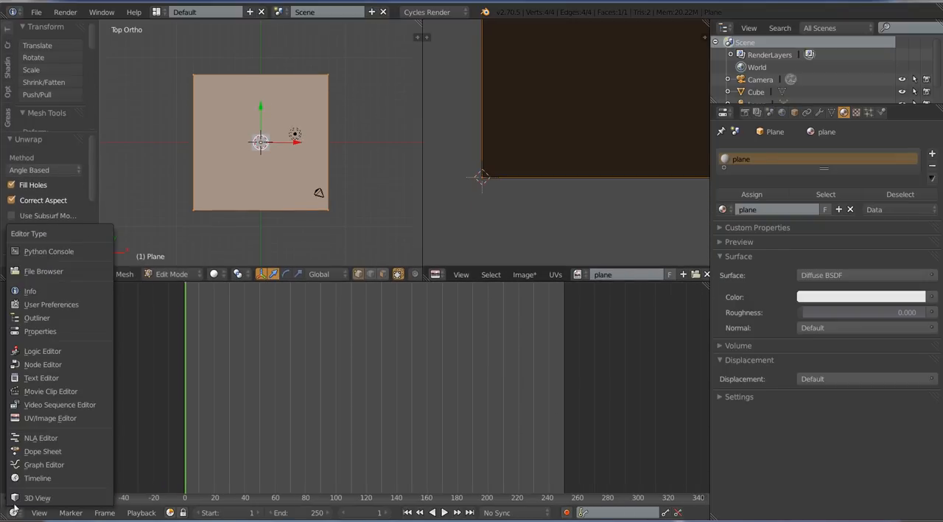
pyautogui.click(45, 364)
pyautogui.moveTo(175, 384); pyautogui.dragTo(334, 339, button='middle')
pyautogui.scroll(2, 464, 346)
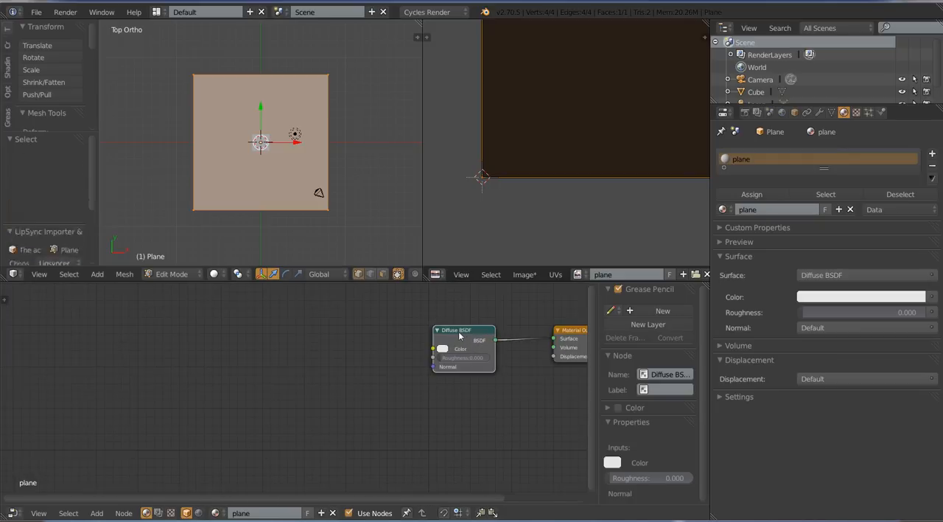
# Add an Image Texture node beside the Diffuse BSDF node in the plane's material, leaving it unconnected
pyautogui.moveTo(459, 337); pyautogui.dragTo(439, 331)
pyautogui.moveTo(440, 331); pyautogui.dragTo(353, 359, button='middle')
pyautogui.press('a')
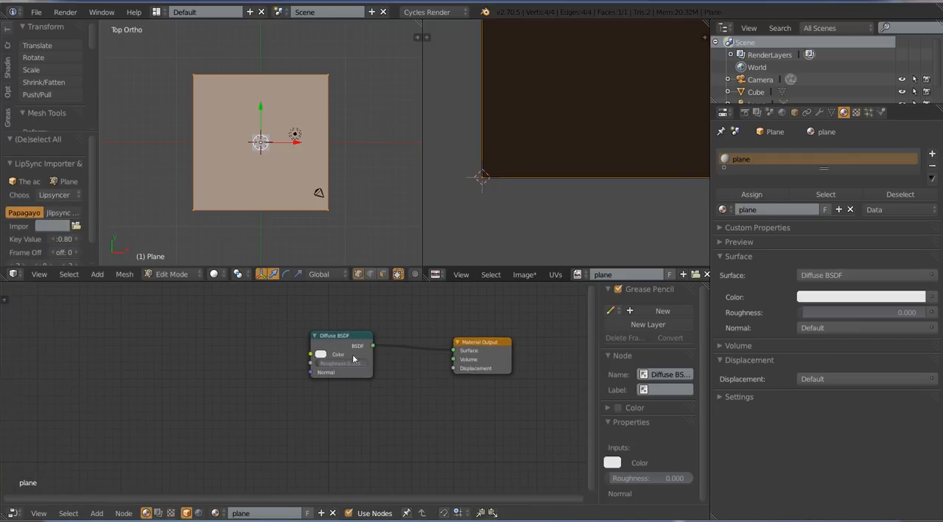
pyautogui.moveTo(233, 355); pyautogui.dragTo(258, 350, button='middle')
pyautogui.hotkey('shift', 'a')
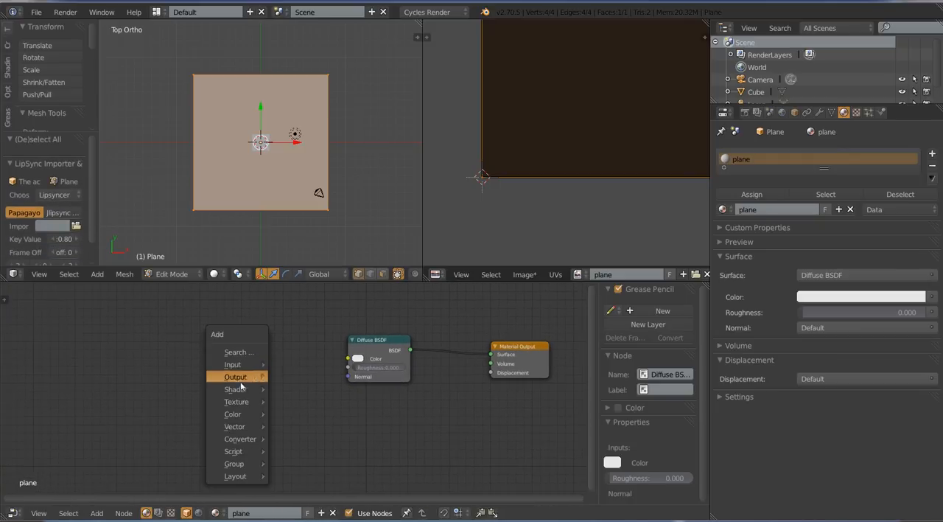
pyautogui.moveTo(238, 402)
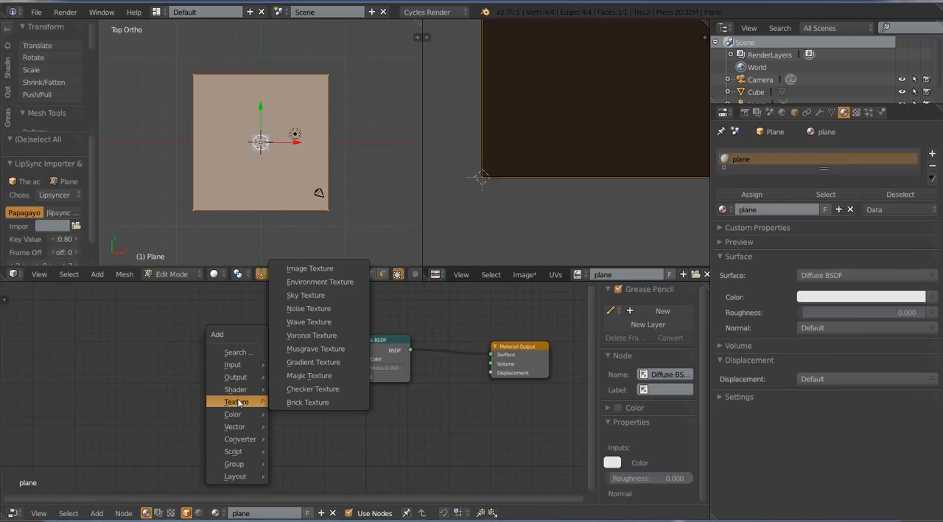
pyautogui.click(332, 269)
pyautogui.click(234, 316)
pyautogui.press('a')
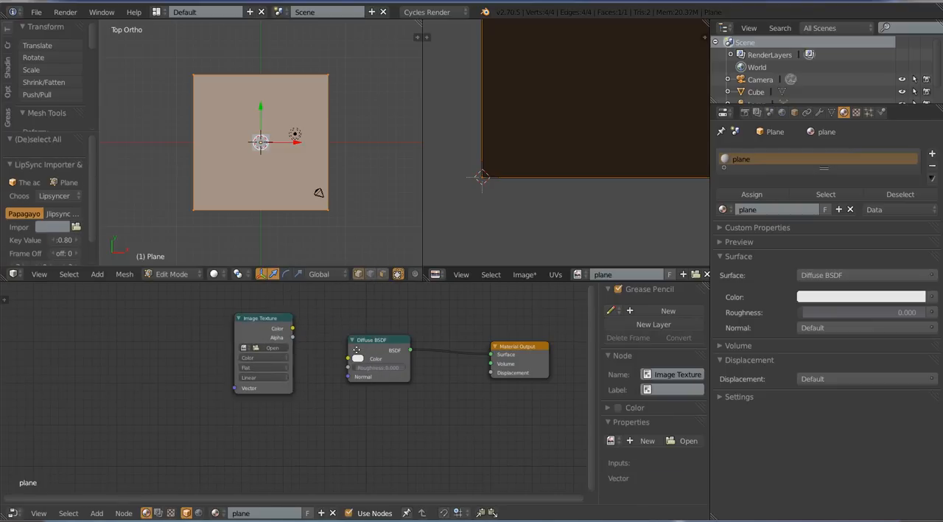
# Assign the existing "plane" image to the Image Texture node
pyautogui.moveTo(303, 380); pyautogui.dragTo(370, 417, button='middle')
pyautogui.scroll(3, 369, 417)
pyautogui.click(319, 384)
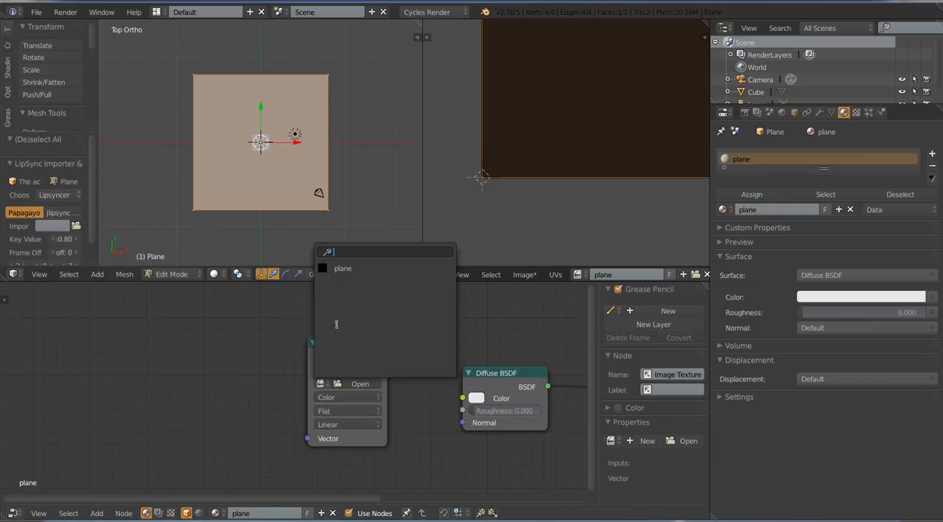
pyautogui.click(353, 270)
pyautogui.scroll(-3, 398, 396)
pyautogui.scroll(-3, 337, 206)
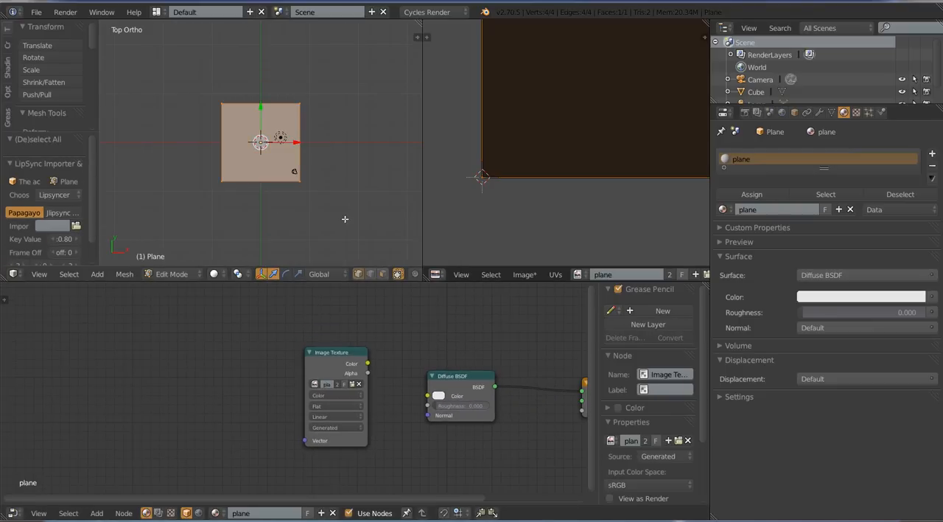
# Return the floor plane to Object Mode and choose Combined as the bake type in the render settings
pyautogui.press('Tab')
pyautogui.moveTo(344, 216); pyautogui.dragTo(315, 171, button='middle')
pyautogui.scroll(3, 346, 192)
pyautogui.click(745, 113)
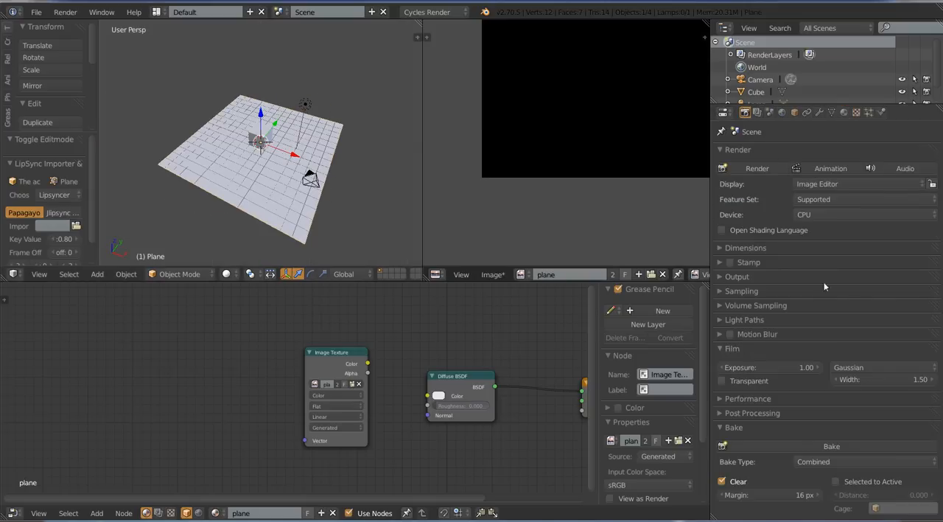
pyautogui.click(814, 462)
pyautogui.click(813, 447)
pyautogui.click(818, 461)
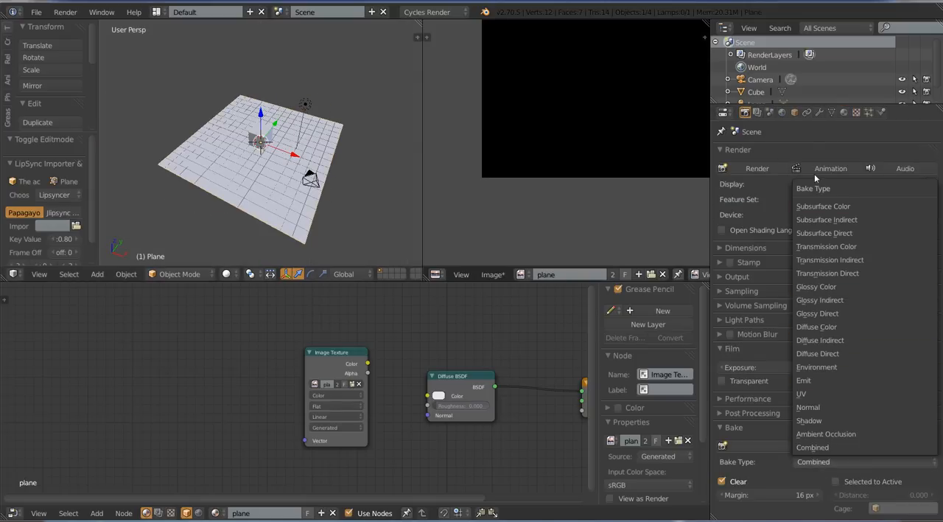
pyautogui.click(844, 449)
pyautogui.click(834, 462)
pyautogui.click(819, 448)
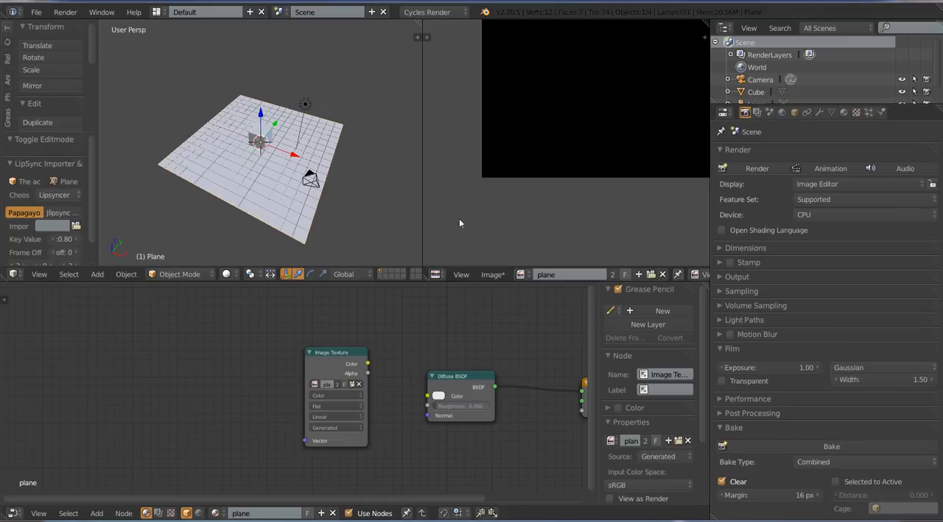
# Bake the floor plane's texture with the Combined bake type into the "plane" image
pyautogui.moveTo(417, 220); pyautogui.dragTo(387, 226, button='middle')
pyautogui.click(814, 462)
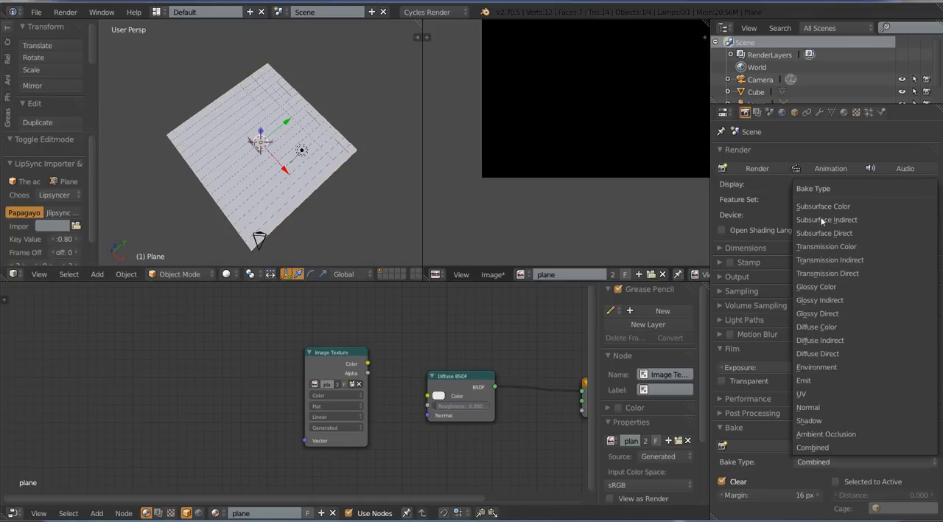
pyautogui.moveTo(313, 187); pyautogui.dragTo(312, 239, button='middle')
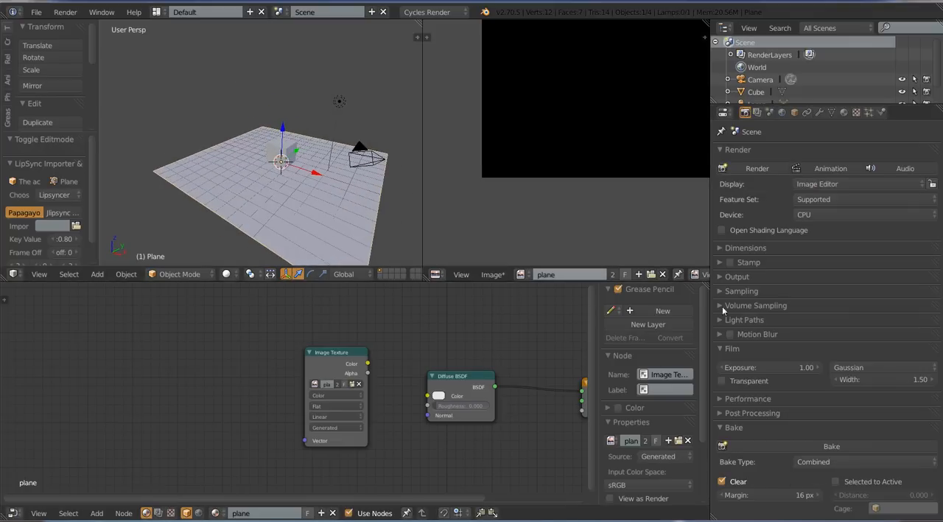
pyautogui.click(815, 445)
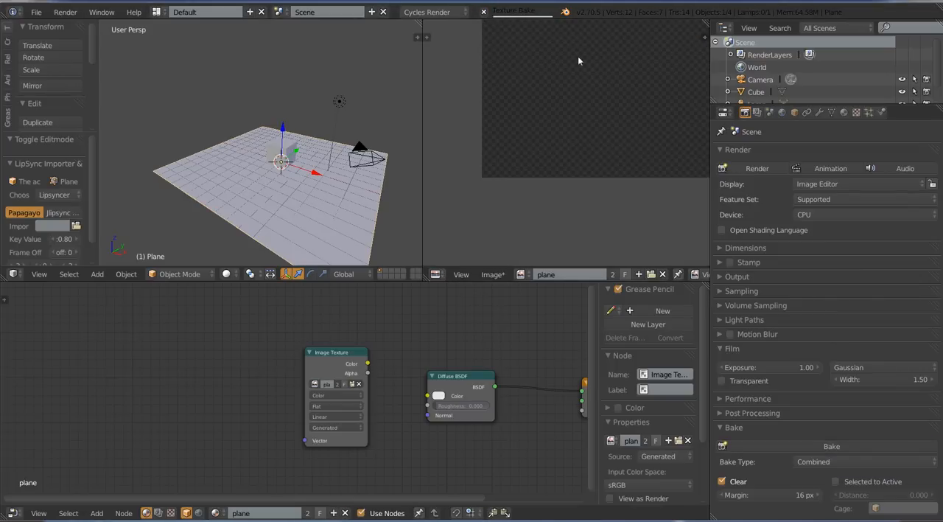
# Examine the baked image of the floor plane, looking closely at the cube's contact area and shadow
pyautogui.moveTo(587, 71); pyautogui.dragTo(542, 178, button='middle')
pyautogui.scroll(-1, 569, 168)
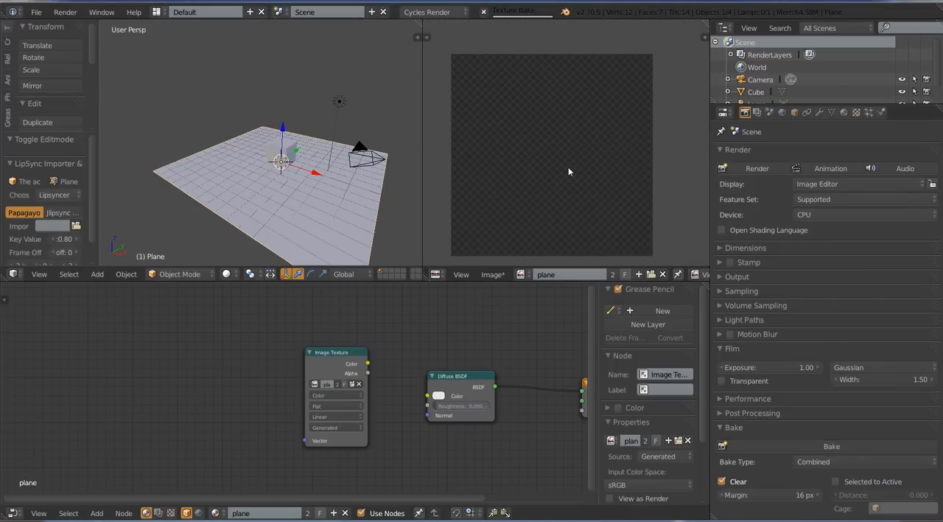
pyautogui.moveTo(584, 180); pyautogui.dragTo(587, 182, button='middle')
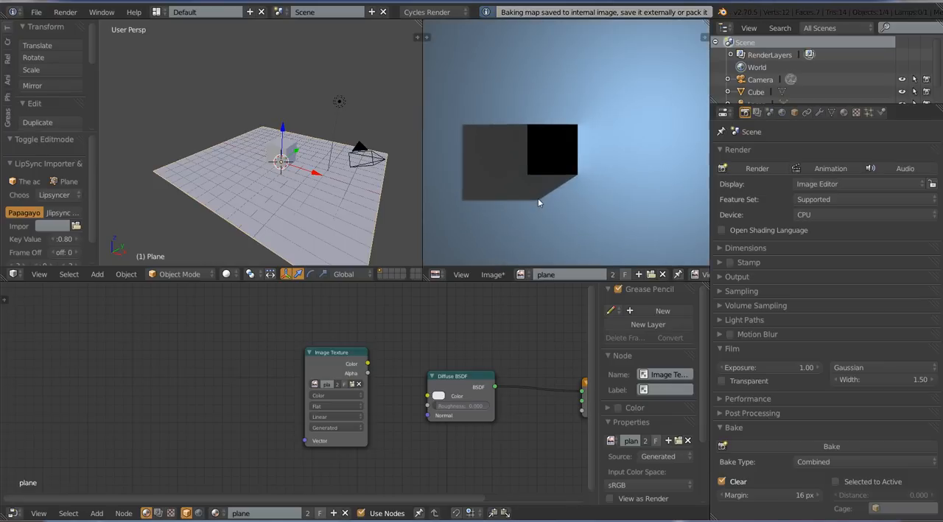
pyautogui.scroll(3, 594, 192)
pyautogui.scroll(-4, 595, 193)
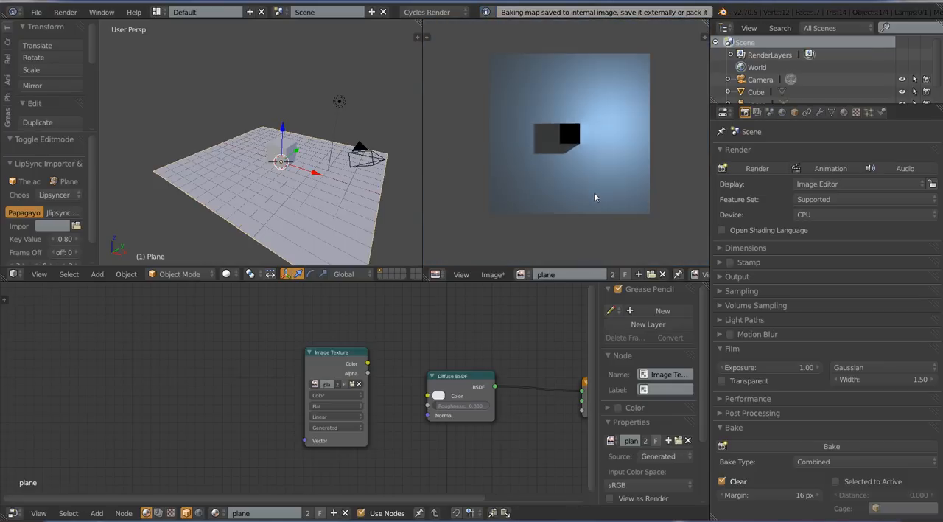
pyautogui.scroll(1, 509, 215)
pyautogui.scroll(3, 620, 196)
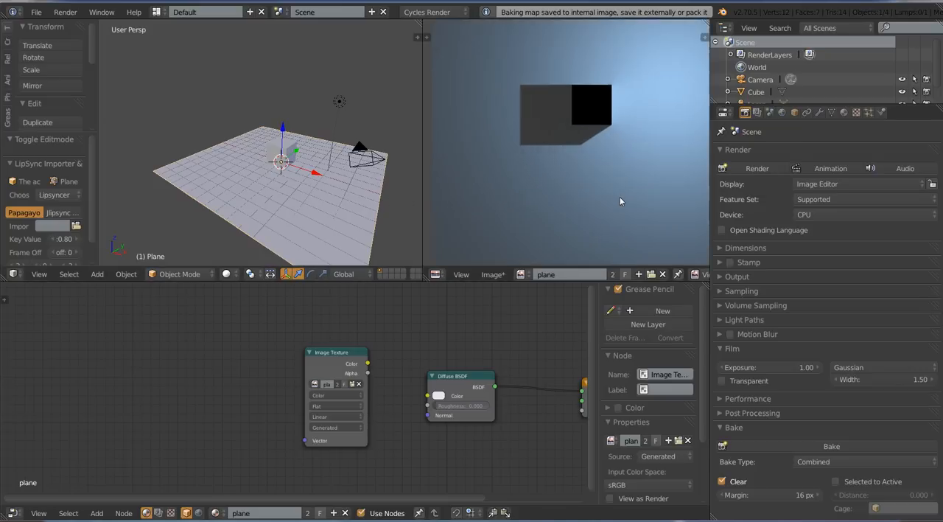
pyautogui.scroll(-3, 617, 196)
pyautogui.scroll(3, 611, 185)
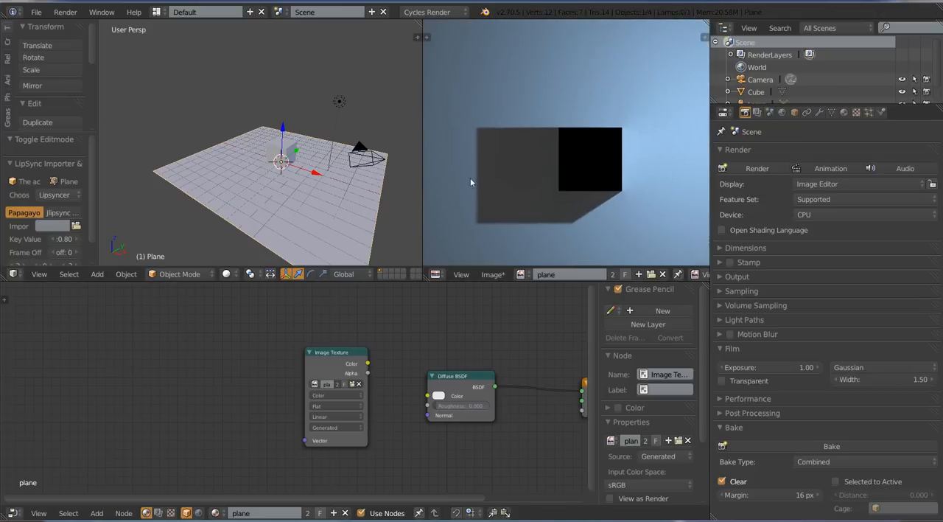
# Select the cube and raise it 0.532 along the Z axis above the floor plane
pyautogui.scroll(5, 295, 180)
pyautogui.rightClick(301, 212)
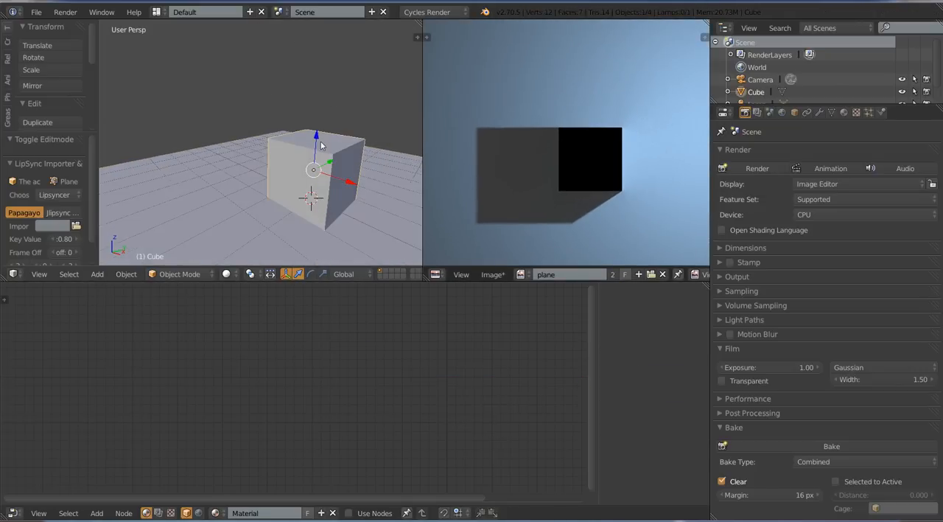
pyautogui.press('g')
pyautogui.press('z')
pyautogui.click(568, 176)
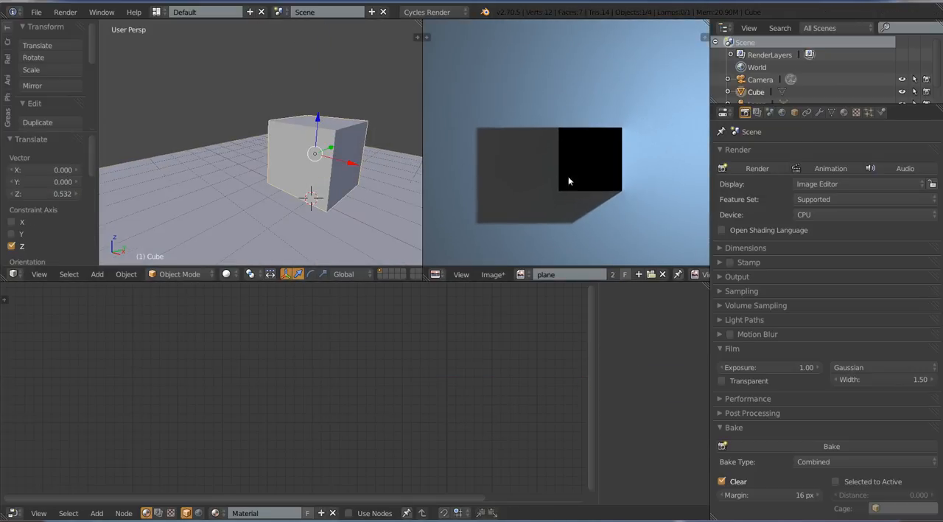
# Bake the Combined texture again with the floor plane selected and check the updated shadow in the image
pyautogui.click(831, 446)
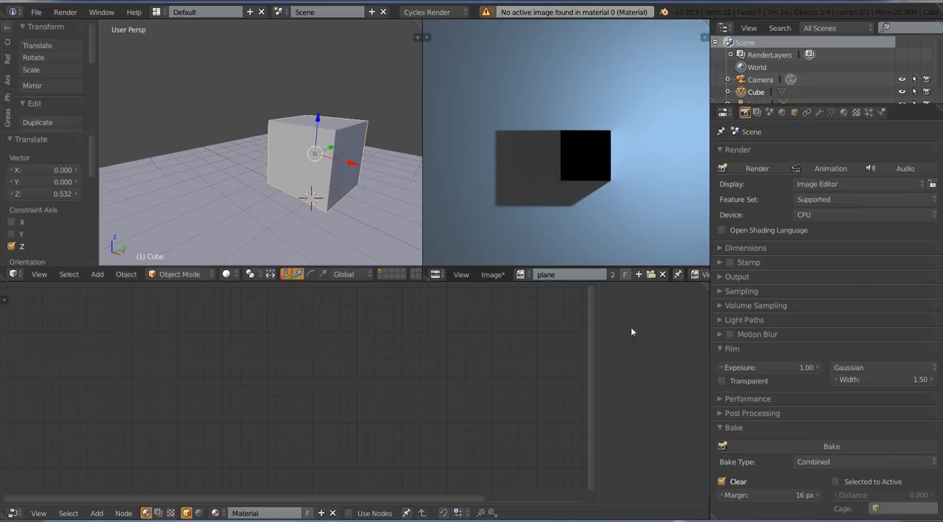
pyautogui.rightClick(328, 222)
pyautogui.click(816, 447)
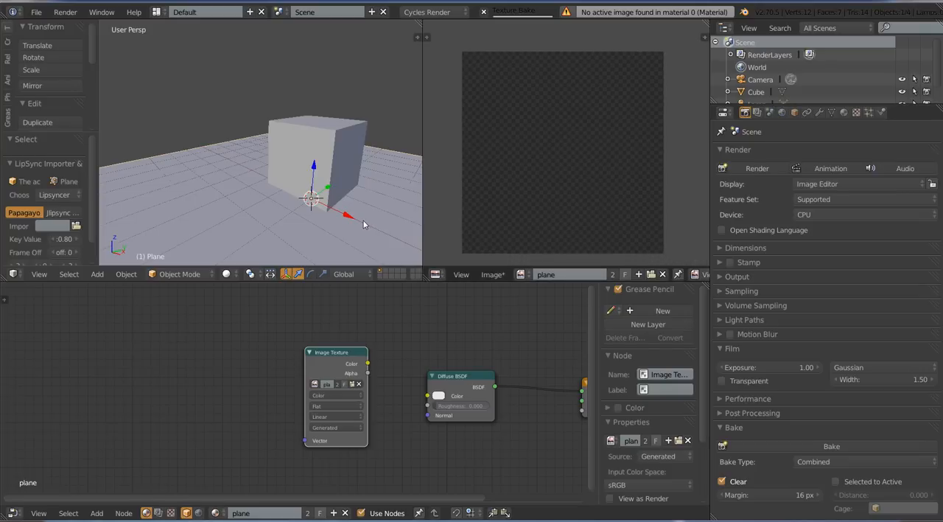
pyautogui.moveTo(351, 218); pyautogui.dragTo(328, 212, button='middle')
pyautogui.scroll(-4, 329, 213)
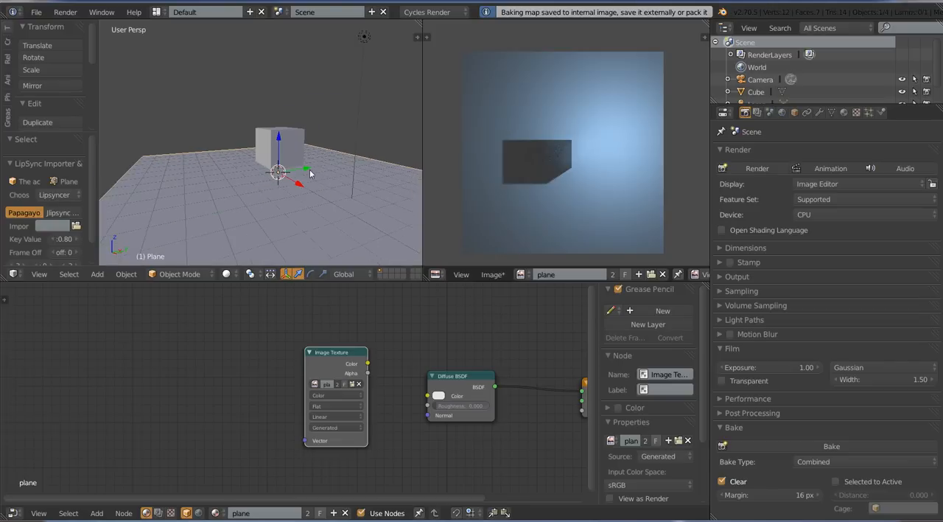
pyautogui.scroll(4, 584, 225)
pyautogui.scroll(-2, 575, 235)
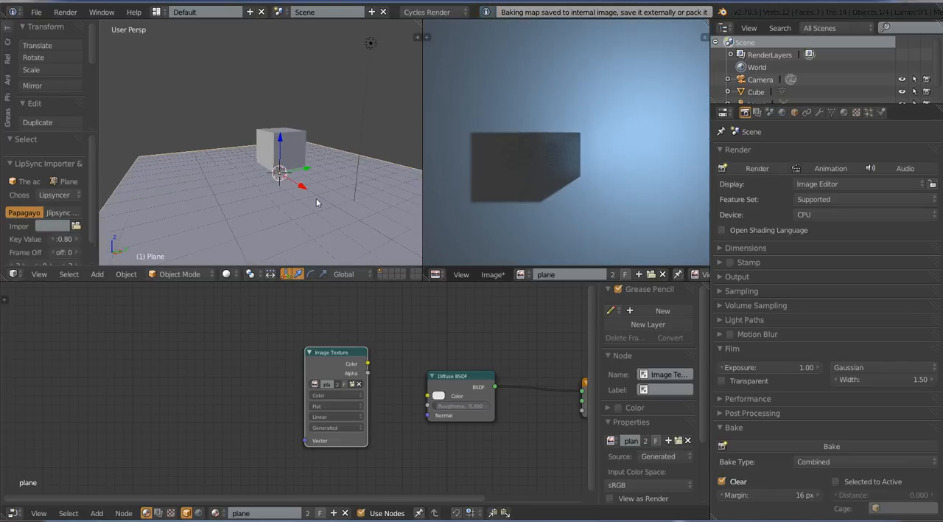
# Select the cube and inspect its gap above the floor plane from several angles
pyautogui.moveTo(303, 214); pyautogui.dragTo(296, 181, button='middle')
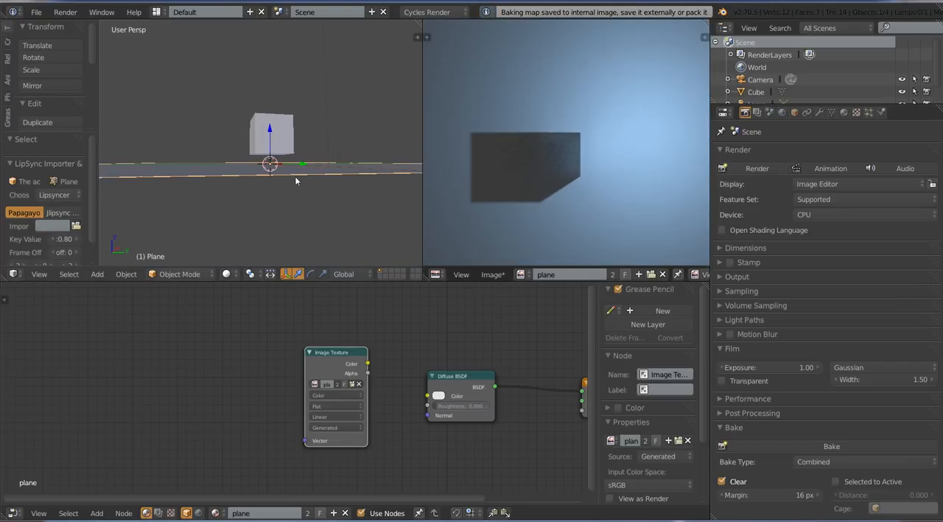
pyautogui.rightClick(275, 139)
pyautogui.moveTo(275, 139); pyautogui.dragTo(280, 184, button='middle')
pyautogui.press('KP_7')
pyautogui.scroll(-5, 501, 204)
pyautogui.scroll(3, 515, 204)
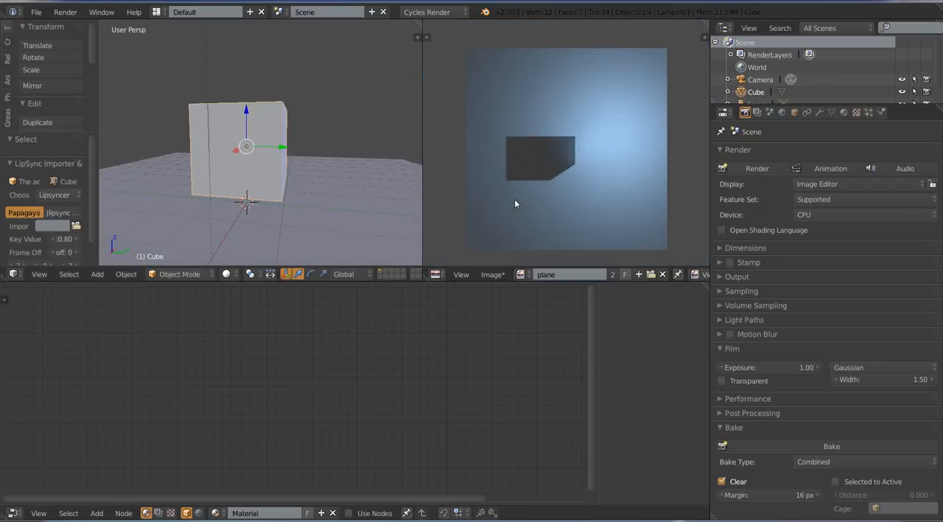
# Examine the cube's shadow in the baked "plane" image, checking its edges and grain both closely and as a whole
pyautogui.scroll(2, 514, 201)
pyautogui.scroll(-2, 560, 215)
pyautogui.scroll(3, 577, 158)
pyautogui.scroll(-3, 563, 166)
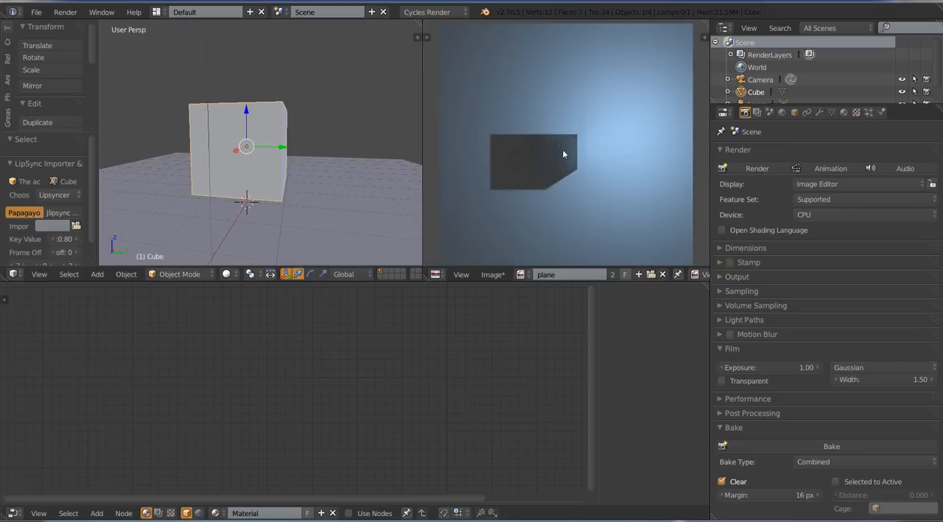
pyautogui.scroll(-2, 562, 153)
pyautogui.scroll(5, 568, 151)
pyautogui.scroll(-1, 590, 195)
pyautogui.scroll(-1, 583, 205)
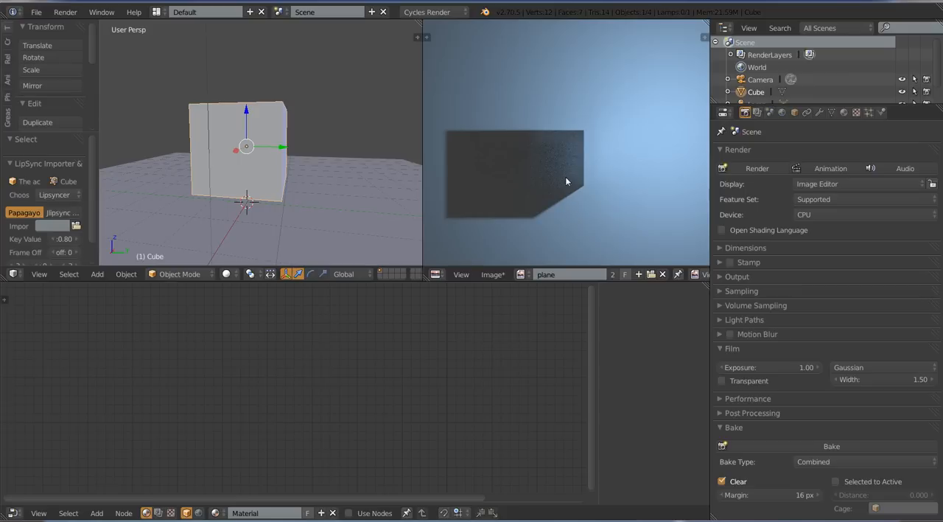
pyautogui.scroll(-3, 566, 178)
pyautogui.scroll(2, 607, 153)
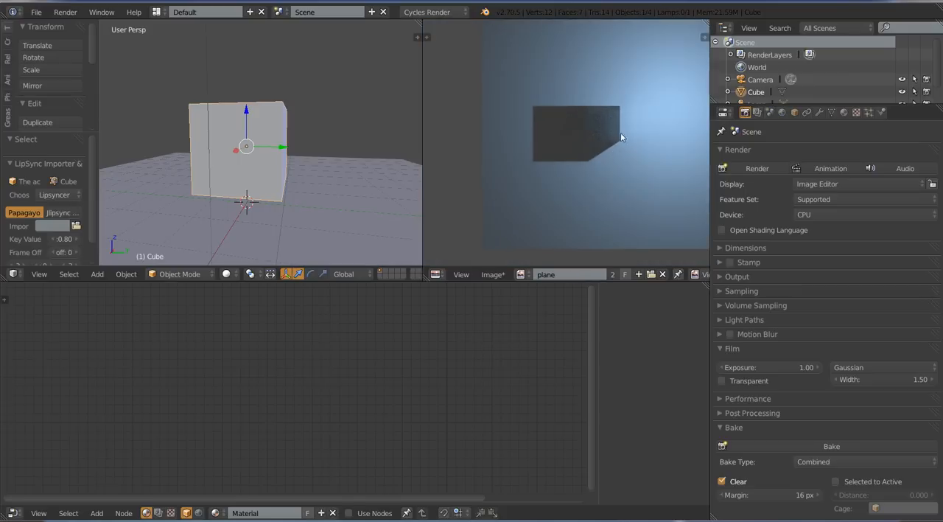
pyautogui.scroll(1, 558, 191)
pyautogui.moveTo(579, 172); pyautogui.dragTo(583, 214, button='middle')
pyautogui.scroll(-1, 556, 192)
pyautogui.scroll(1, 555, 193)
pyautogui.scroll(1, 584, 195)
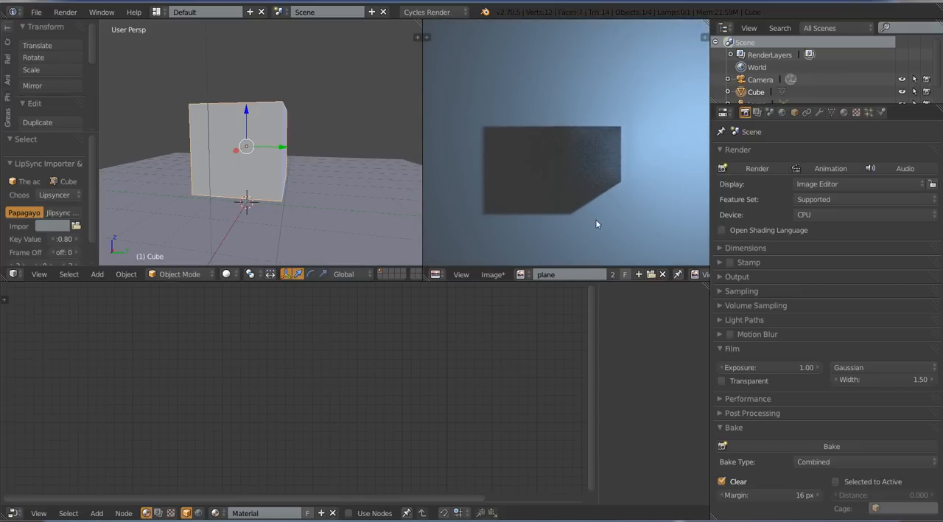
pyautogui.scroll(3, 623, 188)
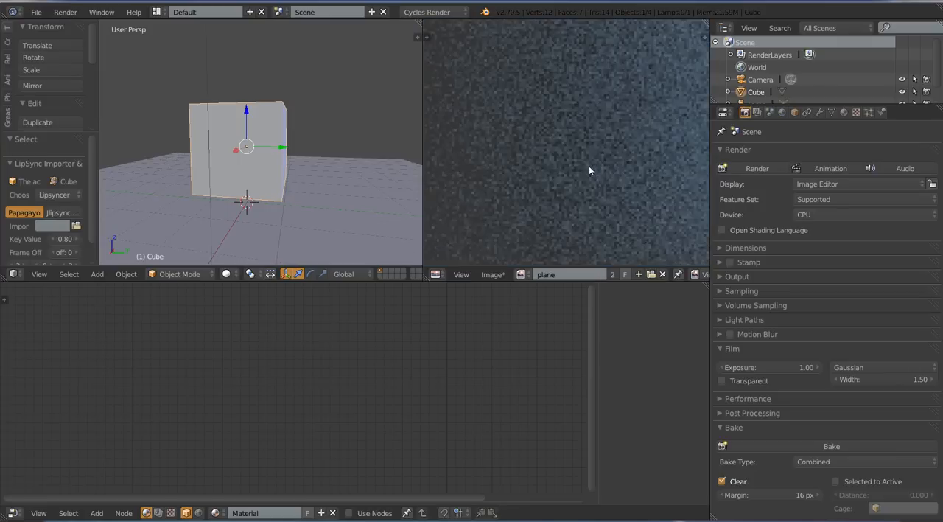
pyautogui.scroll(-3, 589, 169)
pyautogui.scroll(-2, 589, 169)
pyautogui.scroll(2, 585, 173)
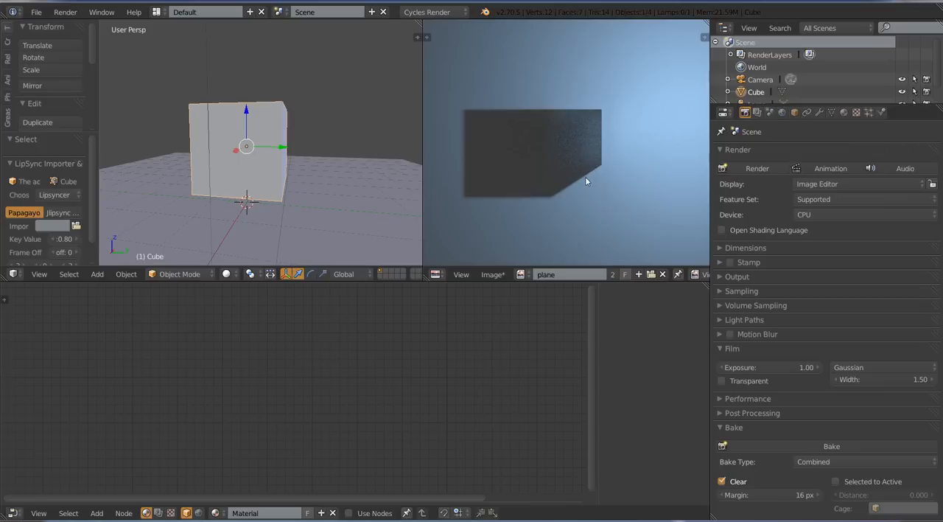
# Show the render's Sampling settings and compare the render sample count with the grain in the baked shadow
pyautogui.click(741, 291)
pyautogui.scroll(-3, 586, 180)
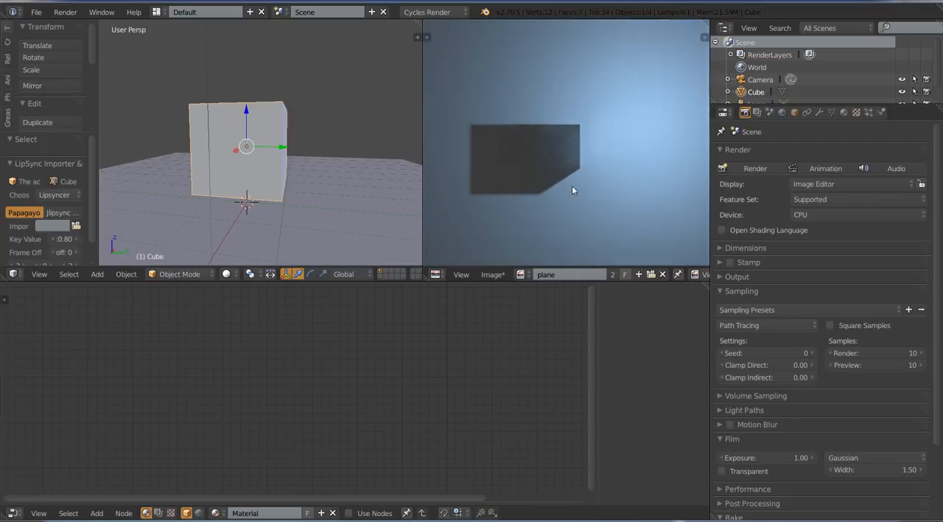
pyautogui.scroll(4, 589, 221)
pyautogui.scroll(-2, 592, 234)
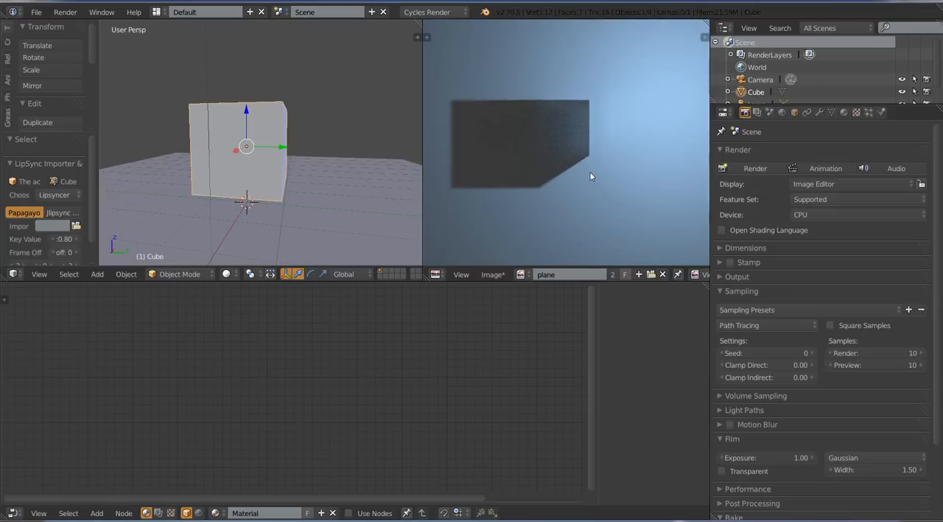
pyautogui.scroll(4, 592, 234)
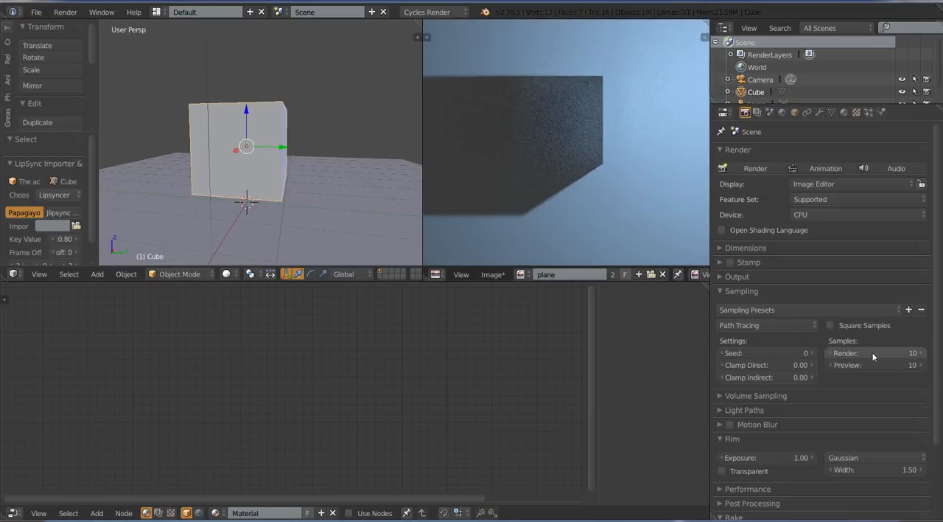
pyautogui.scroll(-4, 550, 150)
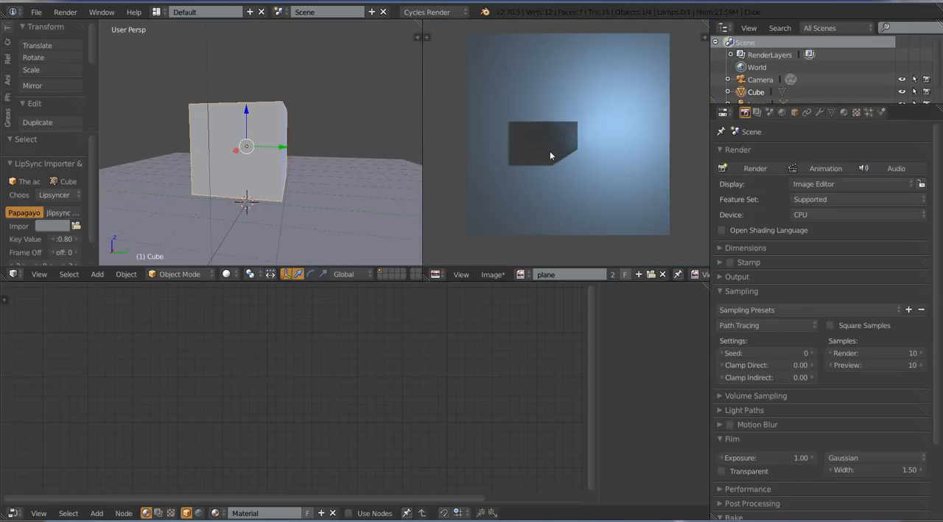
pyautogui.scroll(4, 550, 150)
pyautogui.scroll(-2, 540, 162)
pyautogui.scroll(4, 547, 172)
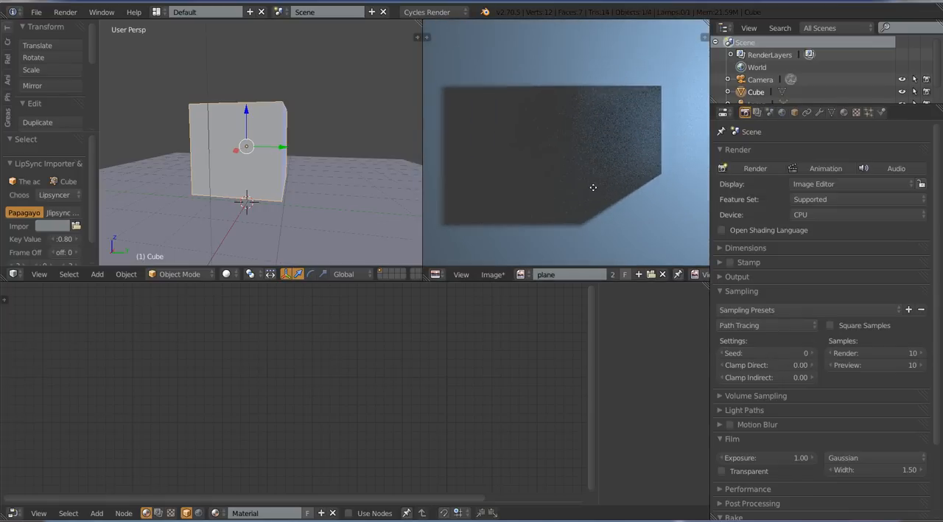
pyautogui.scroll(-5, 598, 186)
pyautogui.scroll(-2, 598, 189)
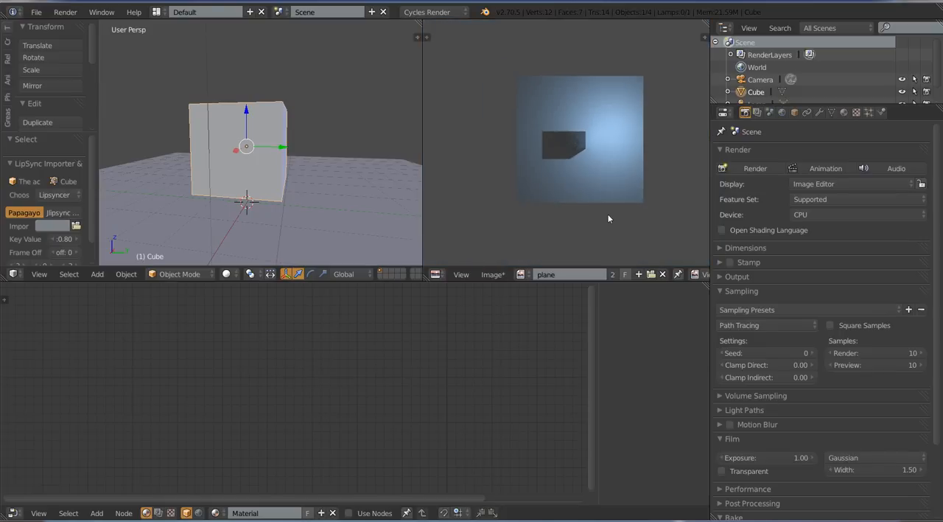
# Make the lamp the active object, deselect everything and review the cube, plane, lamp and camera arrangement
pyautogui.moveTo(331, 143); pyautogui.dragTo(328, 204, button='middle')
pyautogui.press('KP_7')
pyautogui.scroll(-4, 280, 173)
pyautogui.scroll(3, 322, 196)
pyautogui.press('a')
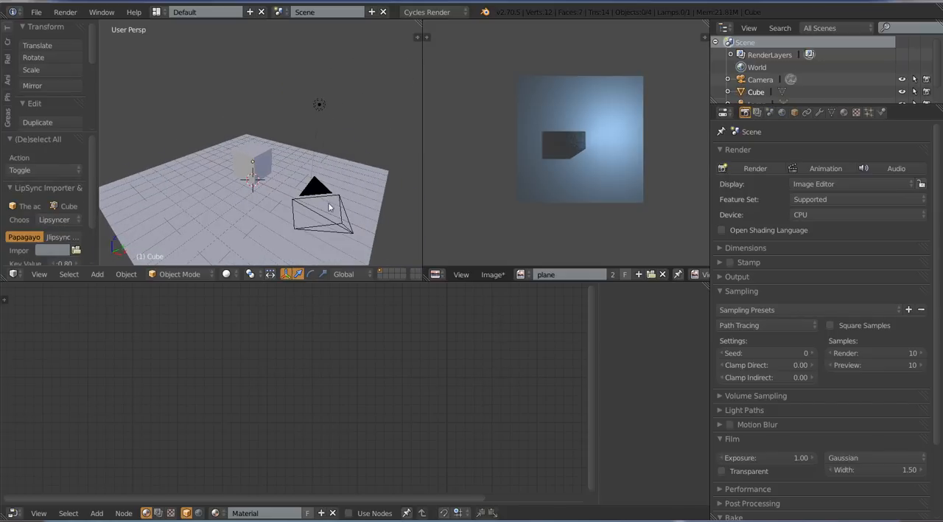
pyautogui.rightClick(320, 104)
pyautogui.moveTo(330, 151); pyautogui.dragTo(359, 132, button='middle')
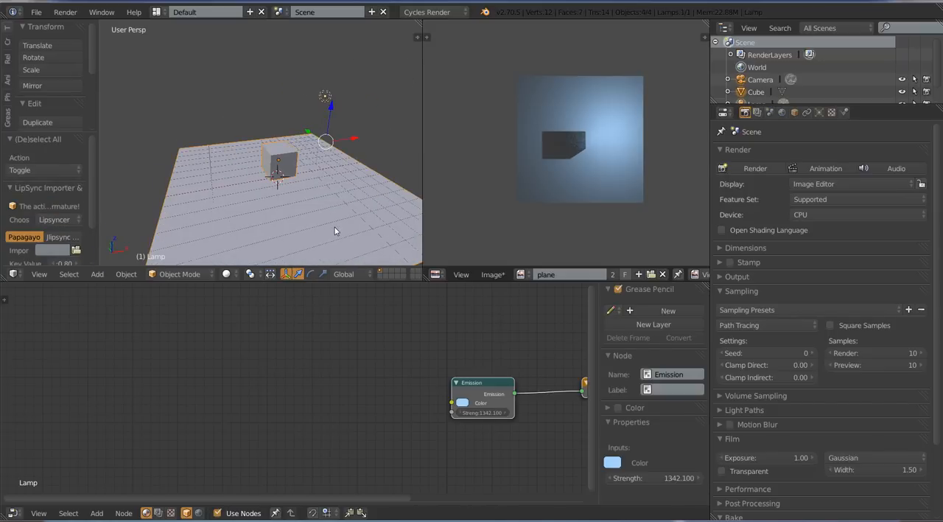
pyautogui.press('a')
pyautogui.moveTo(334, 227)
pyautogui.mouseDown(button='middle')
pyautogui.moveTo(322, 198)
pyautogui.moveTo(276, 173)
pyautogui.moveTo(320, 192)
pyautogui.moveTo(334, 230)
pyautogui.mouseUp(button='middle')
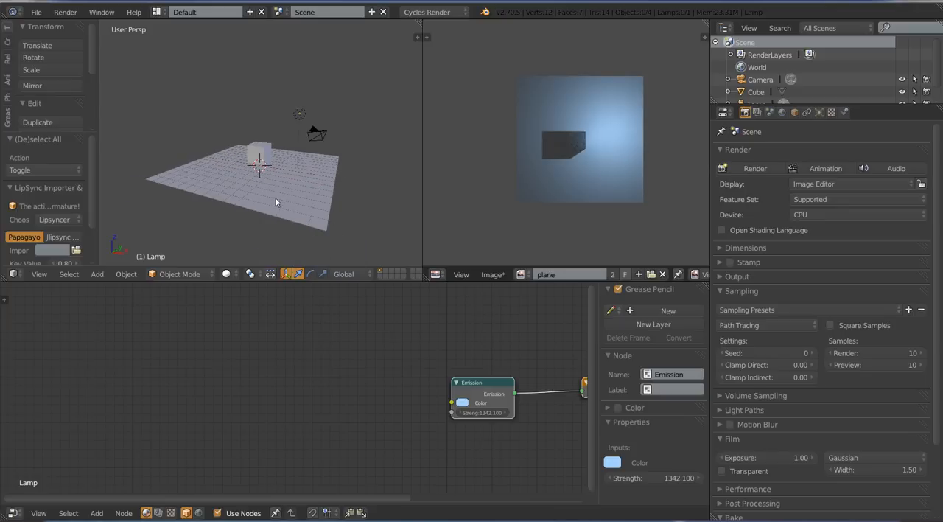
pyautogui.moveTo(286, 157); pyautogui.dragTo(358, 190, button='middle')
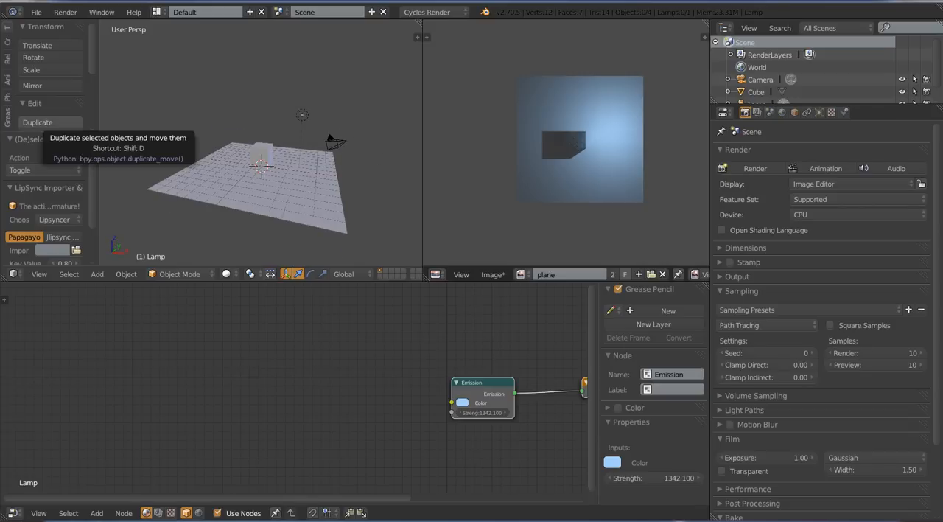